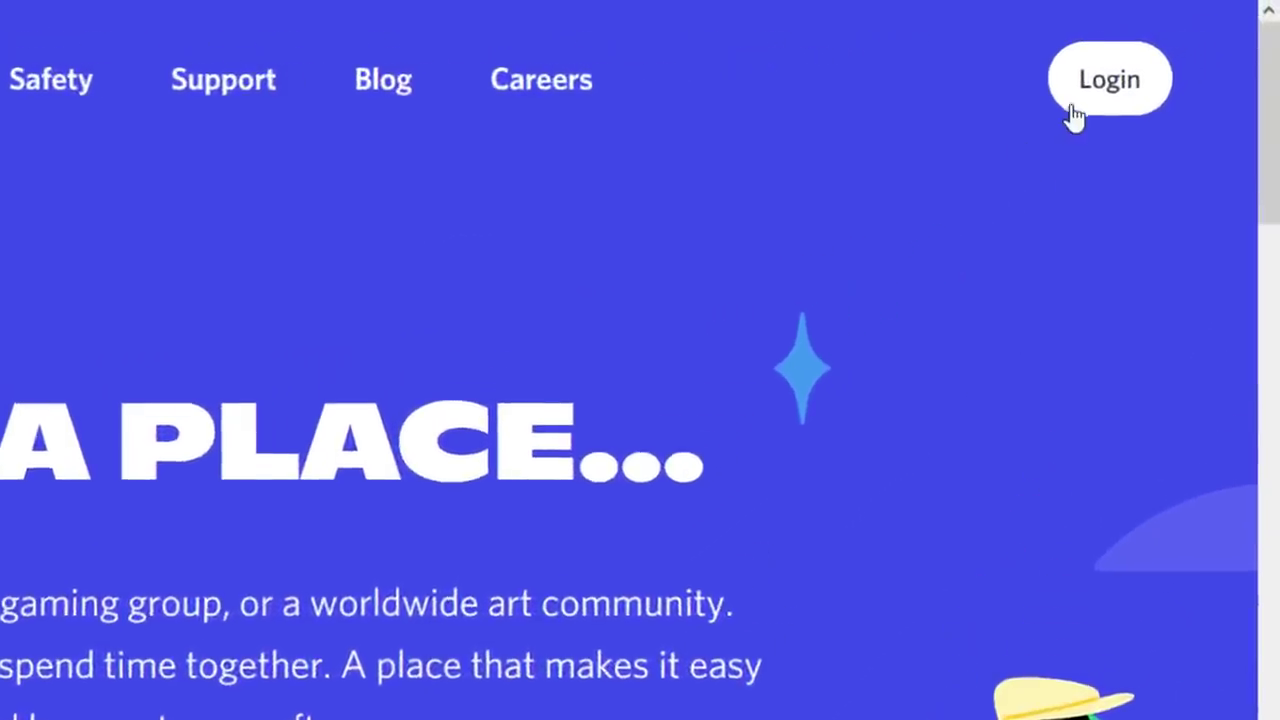
- Go to Discord's login and registration page and enter the account e-mail
{"action": "left_click", "coordinate": [1074, 114]}
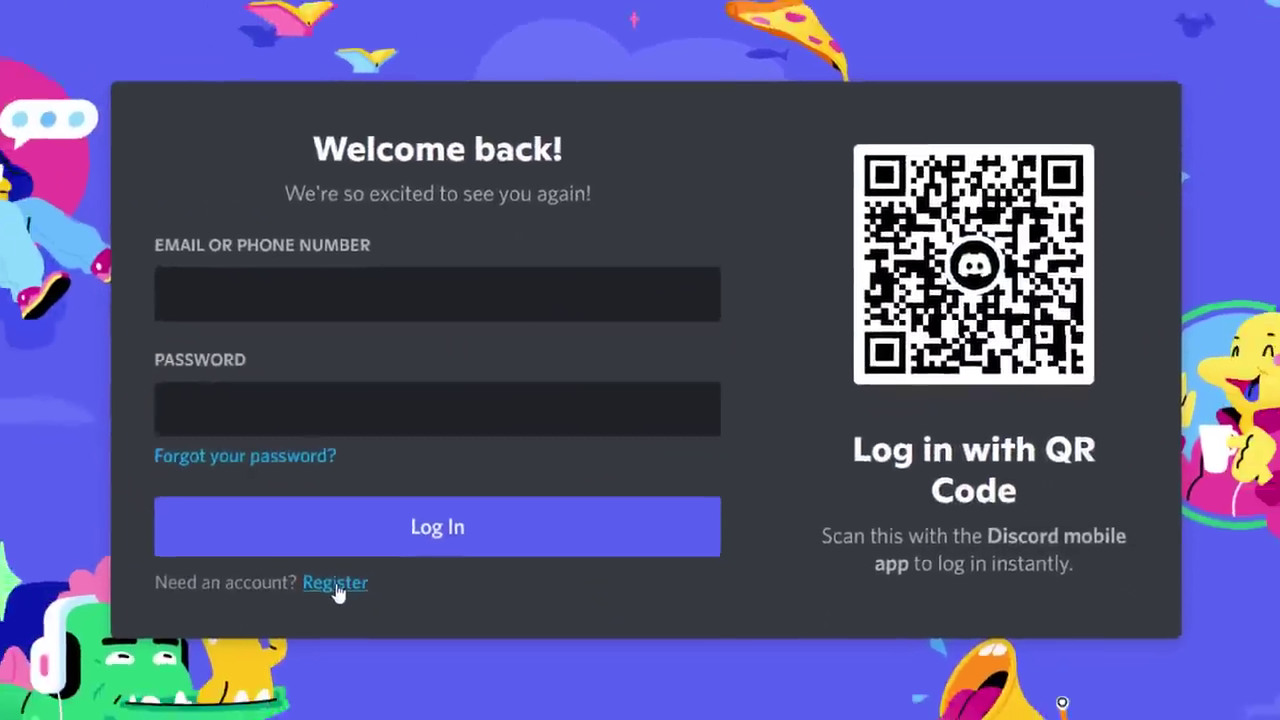
{"action": "left_click", "coordinate": [303, 607]}
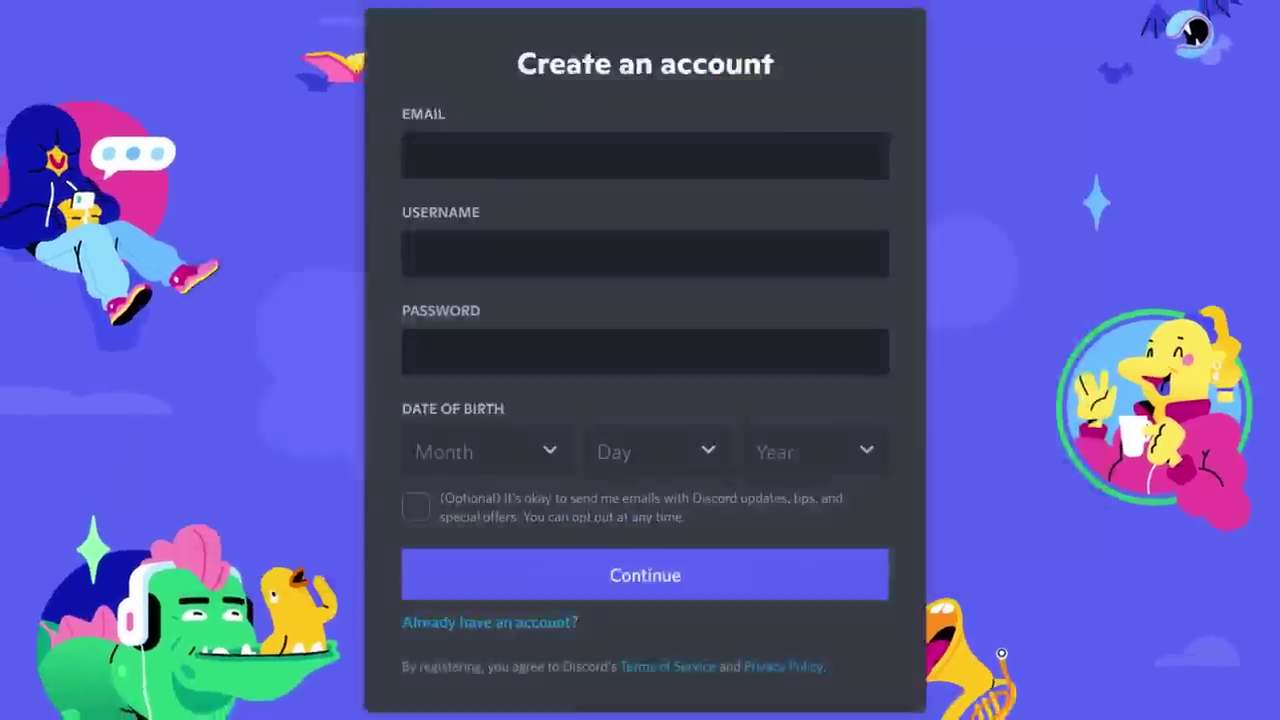
{"action": "type", "text": "info@"}
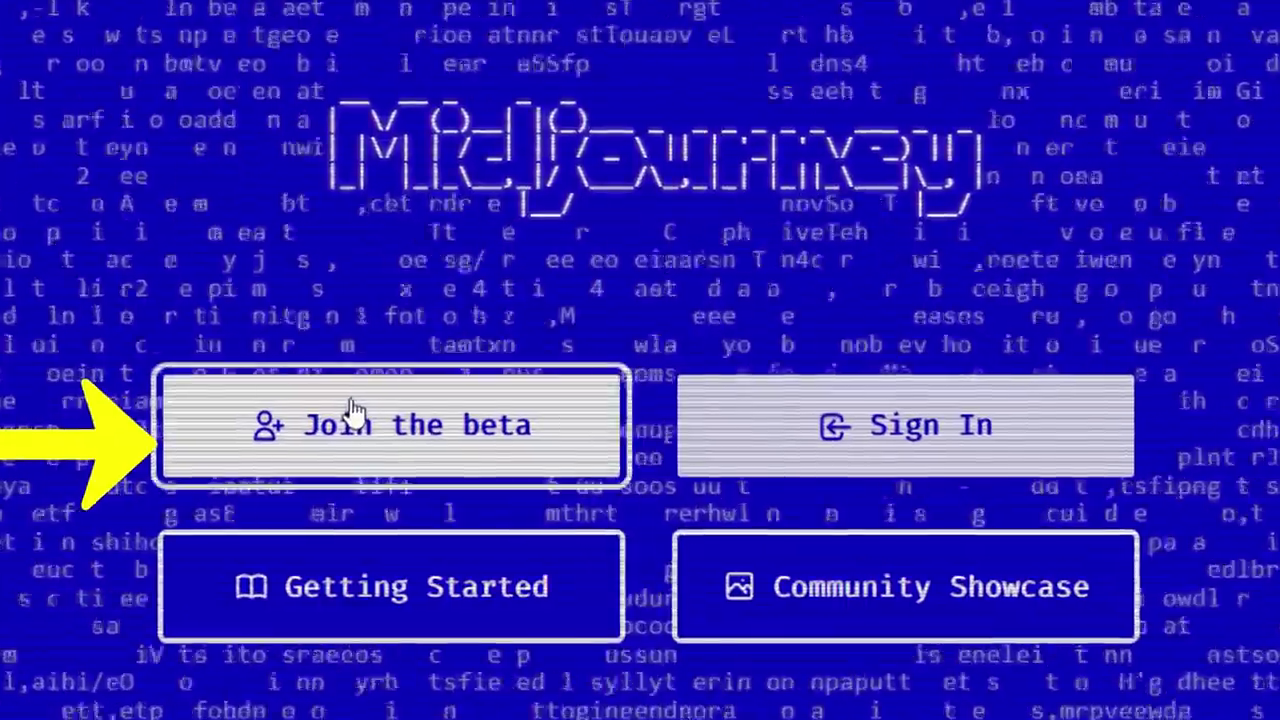
- Join the Midjourney beta, accept the server invite, and continue into Discord in the browser
{"action": "left_click", "coordinate": [450, 497]}
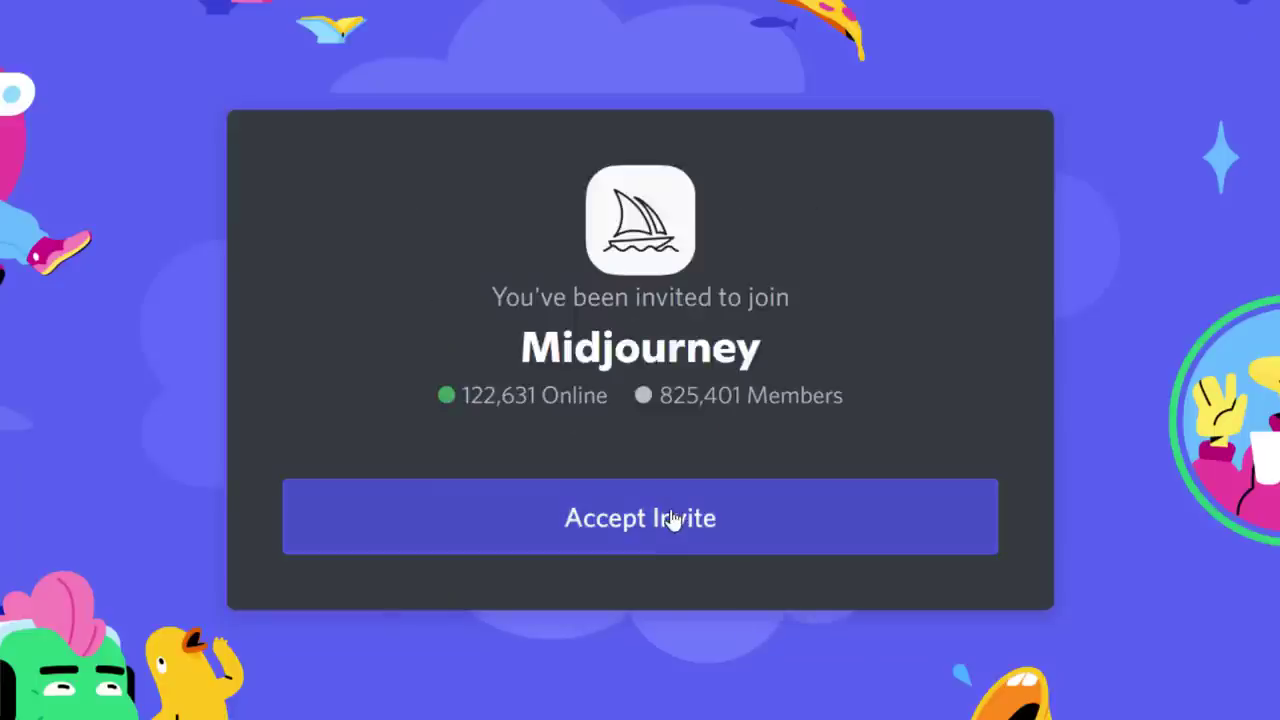
{"action": "left_click", "coordinate": [672, 518]}
{"action": "left_click", "coordinate": [669, 446]}
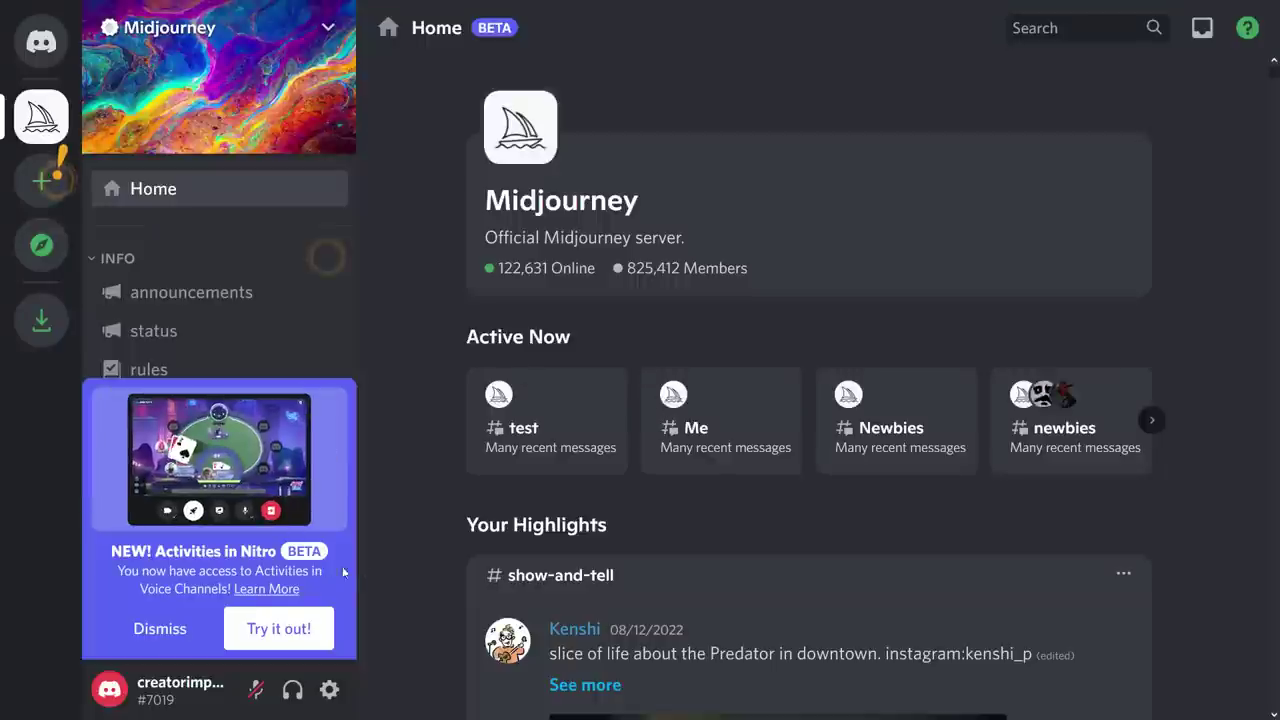
- Dismiss the Nitro Activities announcement and scroll through the Midjourney Home feed
{"action": "left_click", "coordinate": [160, 626]}
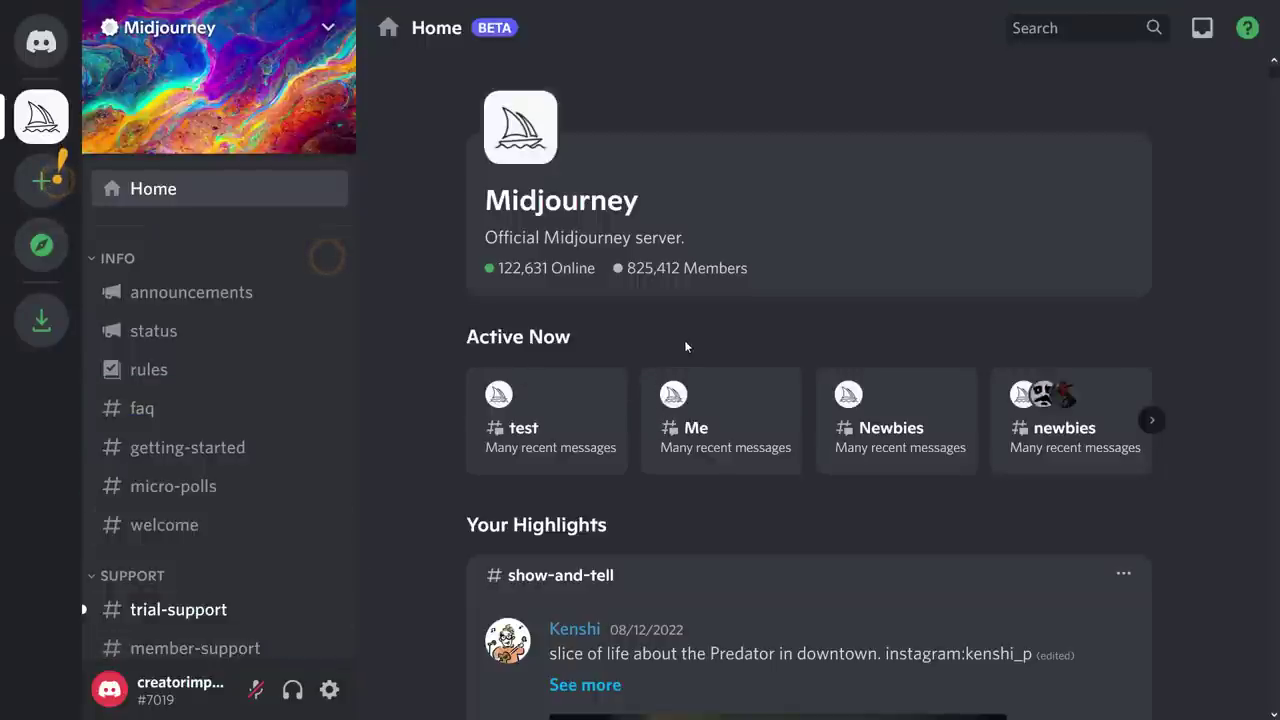
{"action": "scroll", "coordinate": [688, 340], "scroll_direction": "down", "scroll_amount": 8}
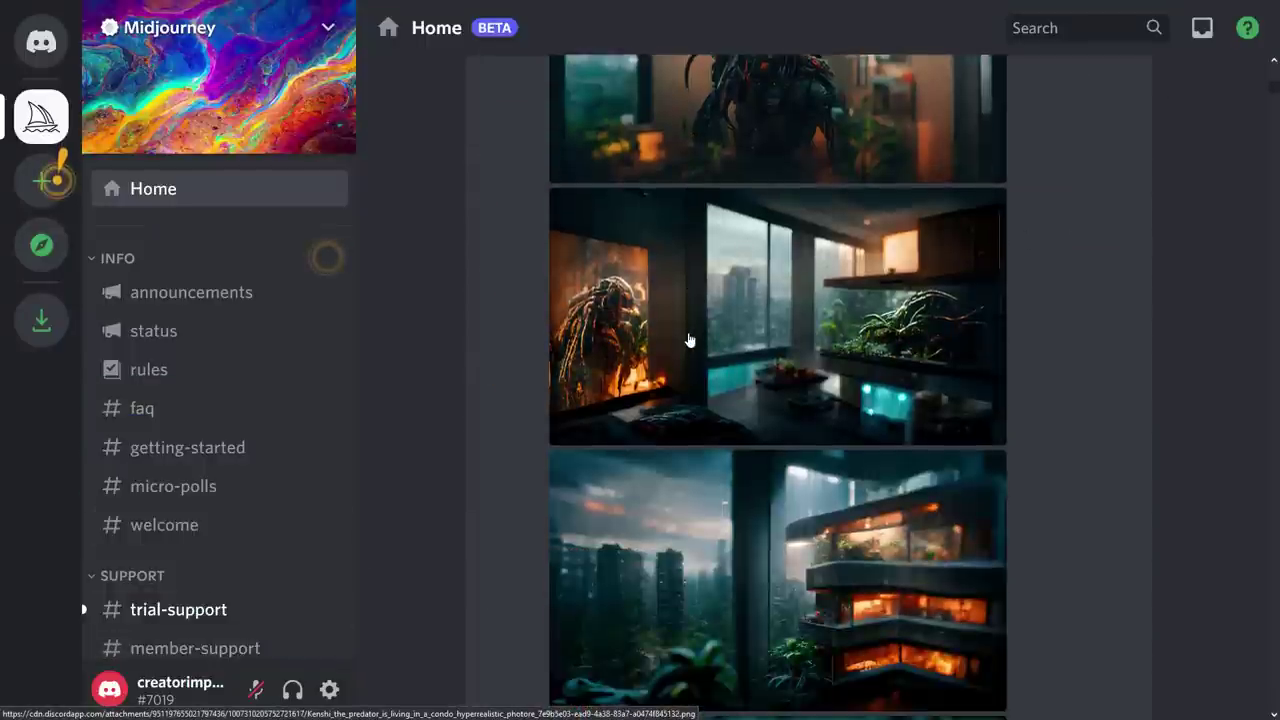
{"action": "scroll", "coordinate": [688, 340], "scroll_direction": "down", "scroll_amount": 10}
{"action": "scroll", "coordinate": [690, 442], "scroll_direction": "up", "scroll_amount": 18}
{"action": "scroll", "coordinate": [680, 420], "scroll_direction": "up", "scroll_amount": 3}
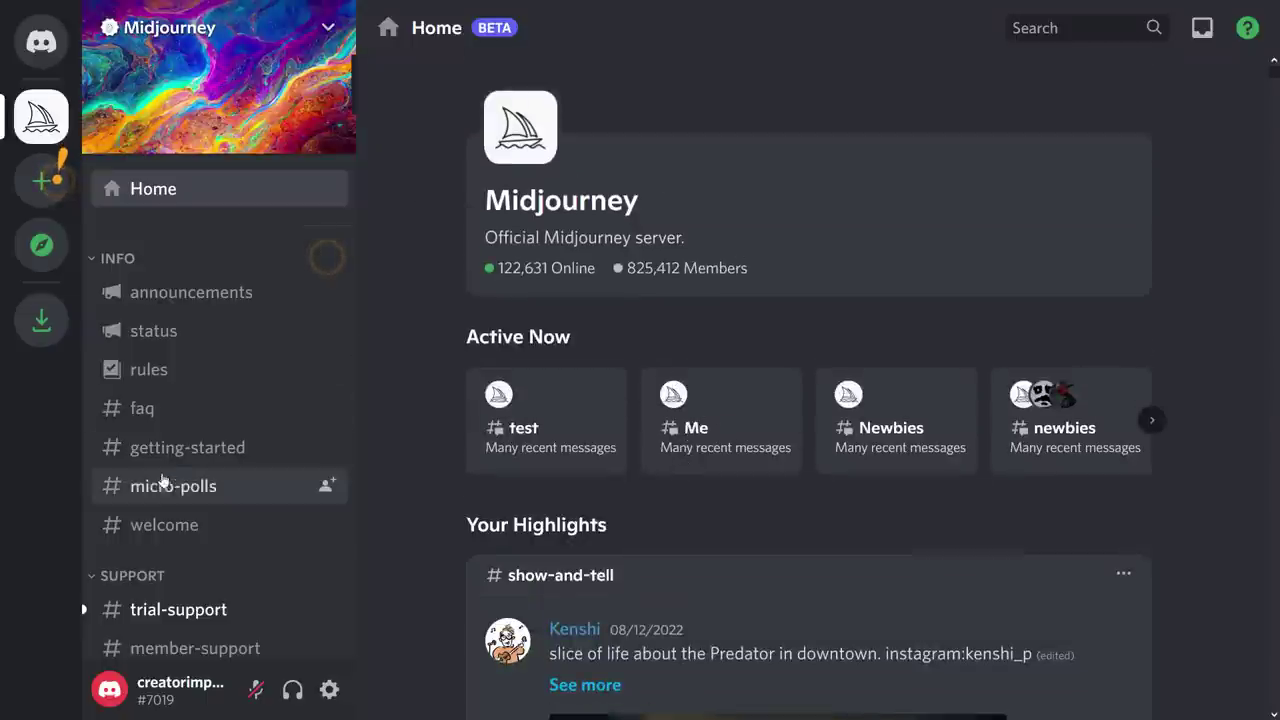
- Read the #getting-started instructions and scroll the channel list to the Newcomer Rooms
{"action": "left_click", "coordinate": [183, 450]}
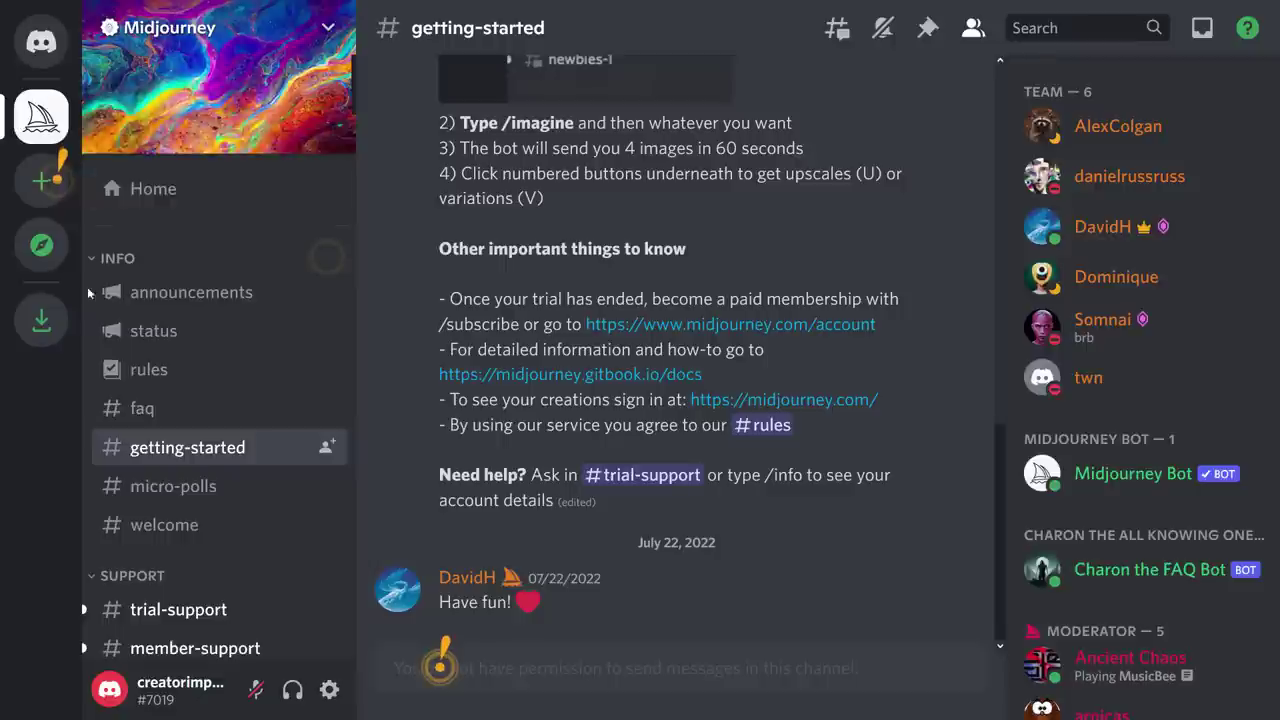
{"action": "scroll", "coordinate": [329, 275], "scroll_direction": "down", "scroll_amount": 5}
{"action": "scroll", "coordinate": [329, 275], "scroll_direction": "up", "scroll_amount": 5}
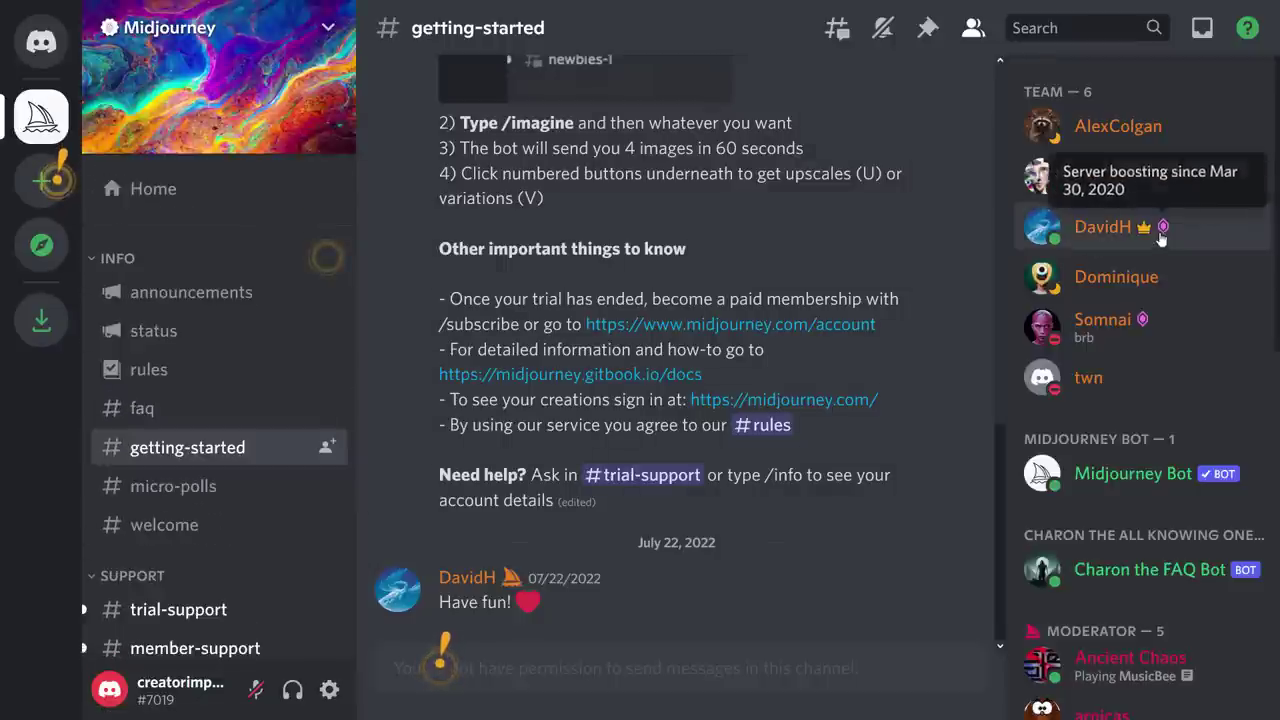
{"action": "scroll", "coordinate": [332, 220], "scroll_direction": "down", "scroll_amount": 5}
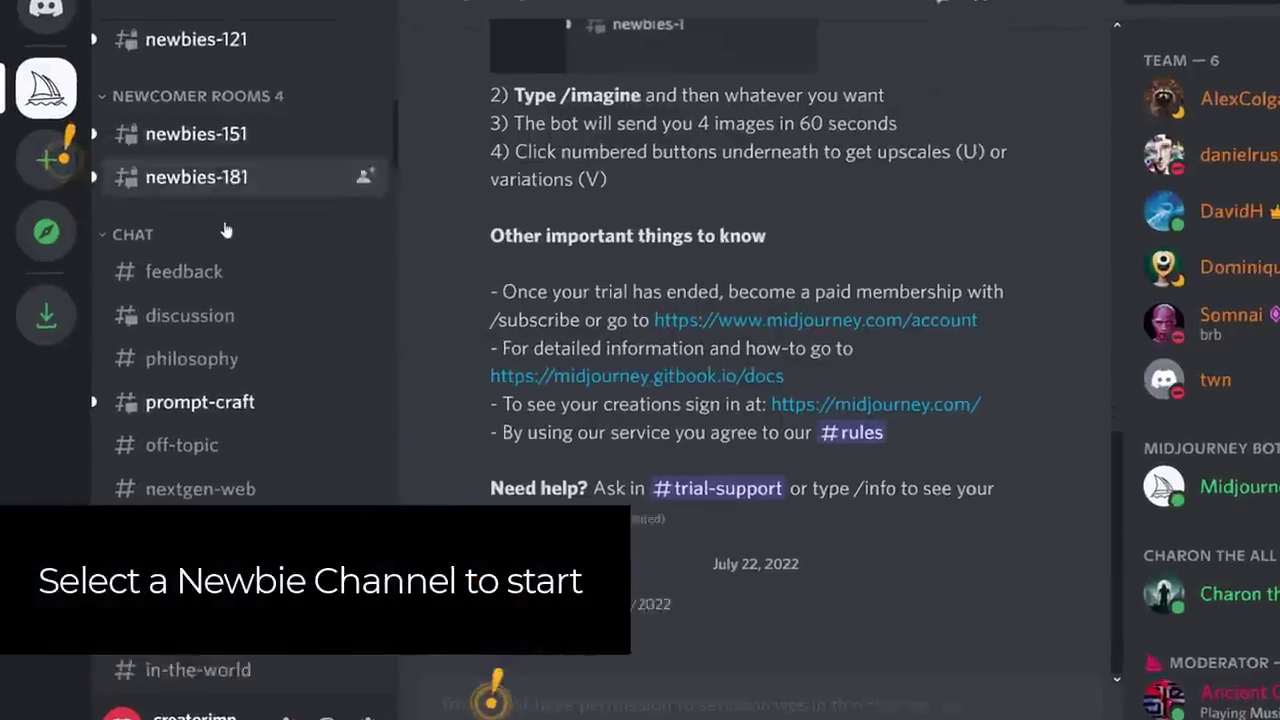
{"action": "scroll", "coordinate": [203, 201], "scroll_direction": "up", "scroll_amount": 3}
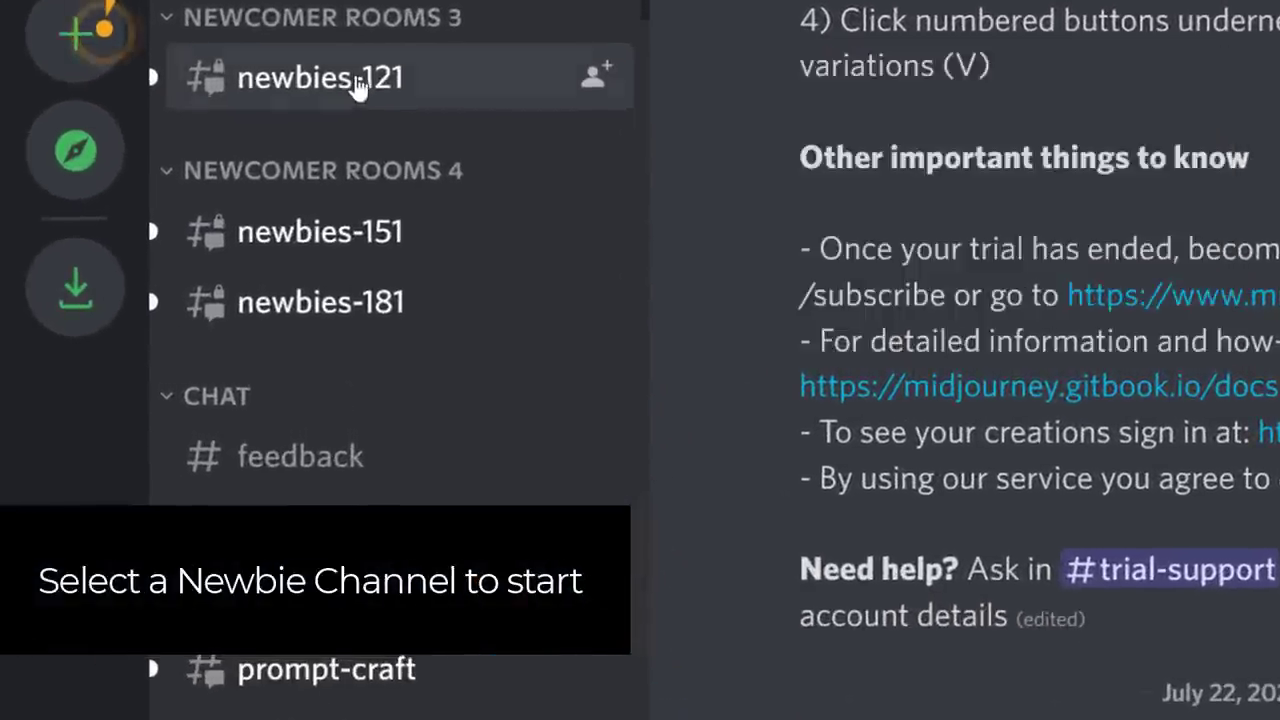
- Open #newbies-121, scroll its chat, and dismiss the Have a Conversation tip
{"action": "left_click", "coordinate": [355, 82]}
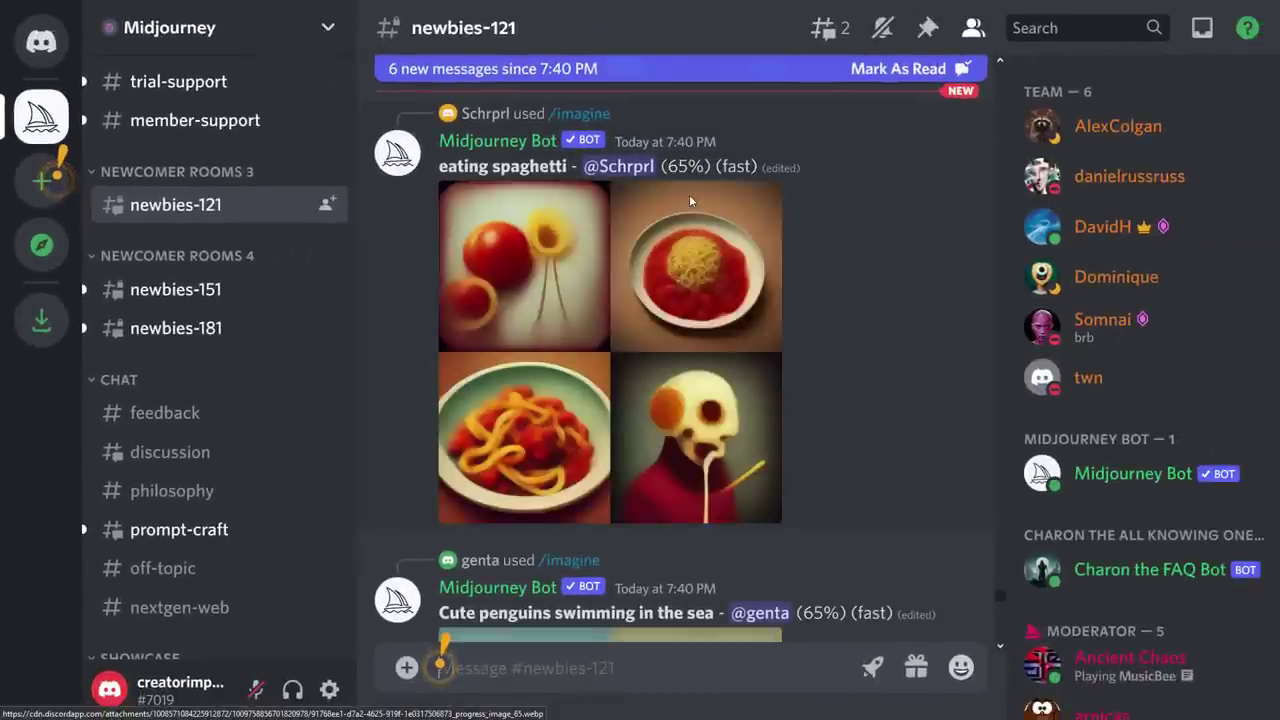
{"action": "scroll", "coordinate": [705, 295], "scroll_direction": "down", "scroll_amount": 4}
{"action": "scroll", "coordinate": [705, 293], "scroll_direction": "down", "scroll_amount": 10}
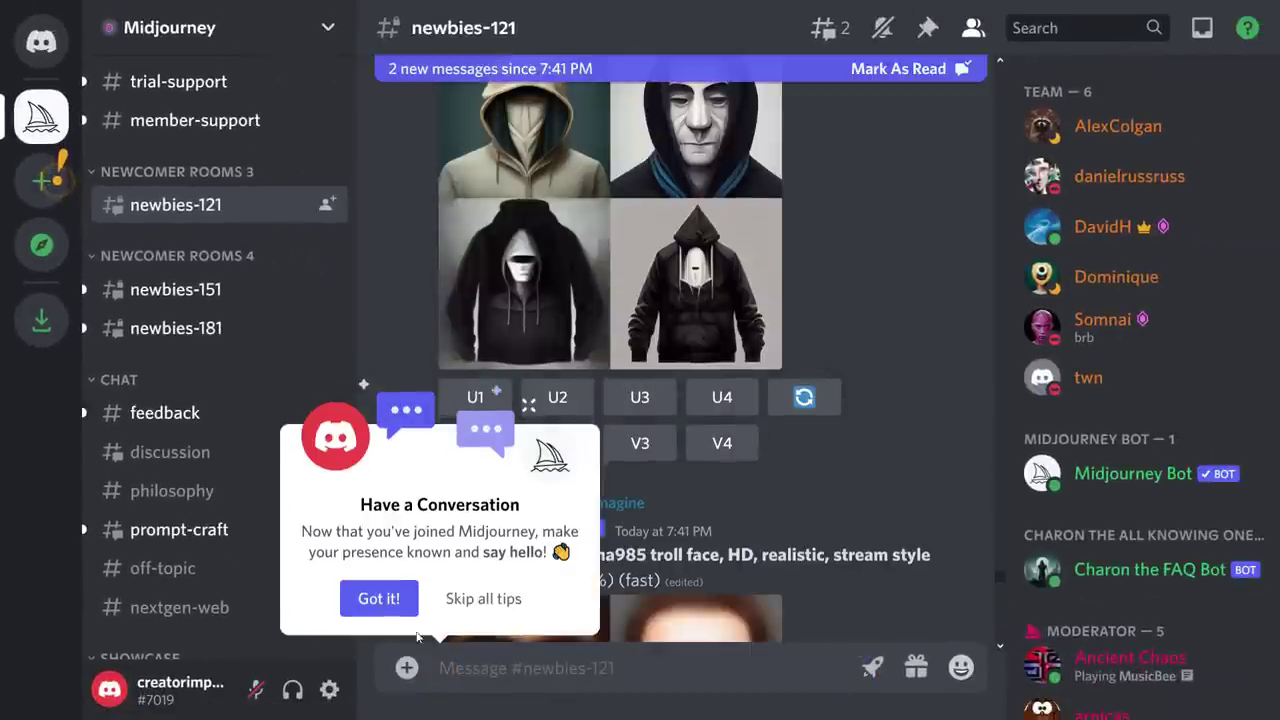
{"action": "left_click", "coordinate": [390, 603]}
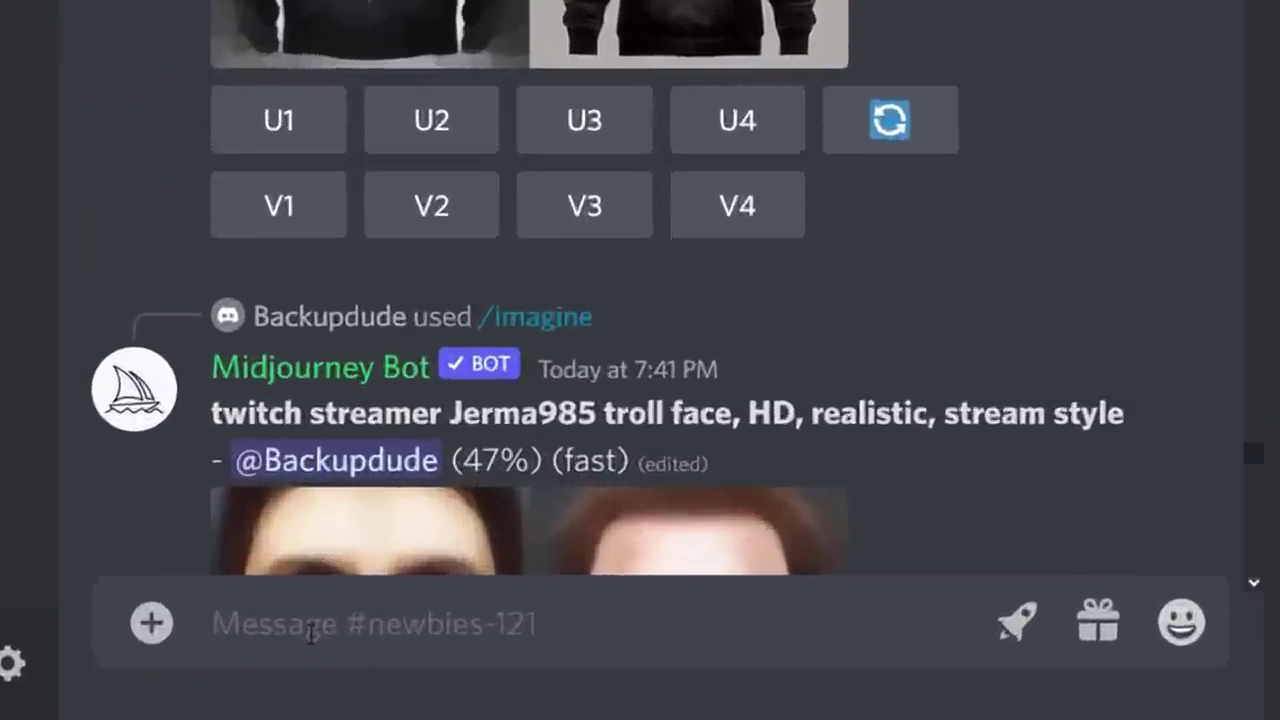
- Send '/imagine purple human with wings' to the Midjourney bot
{"action": "type", "text": "/imagine"}
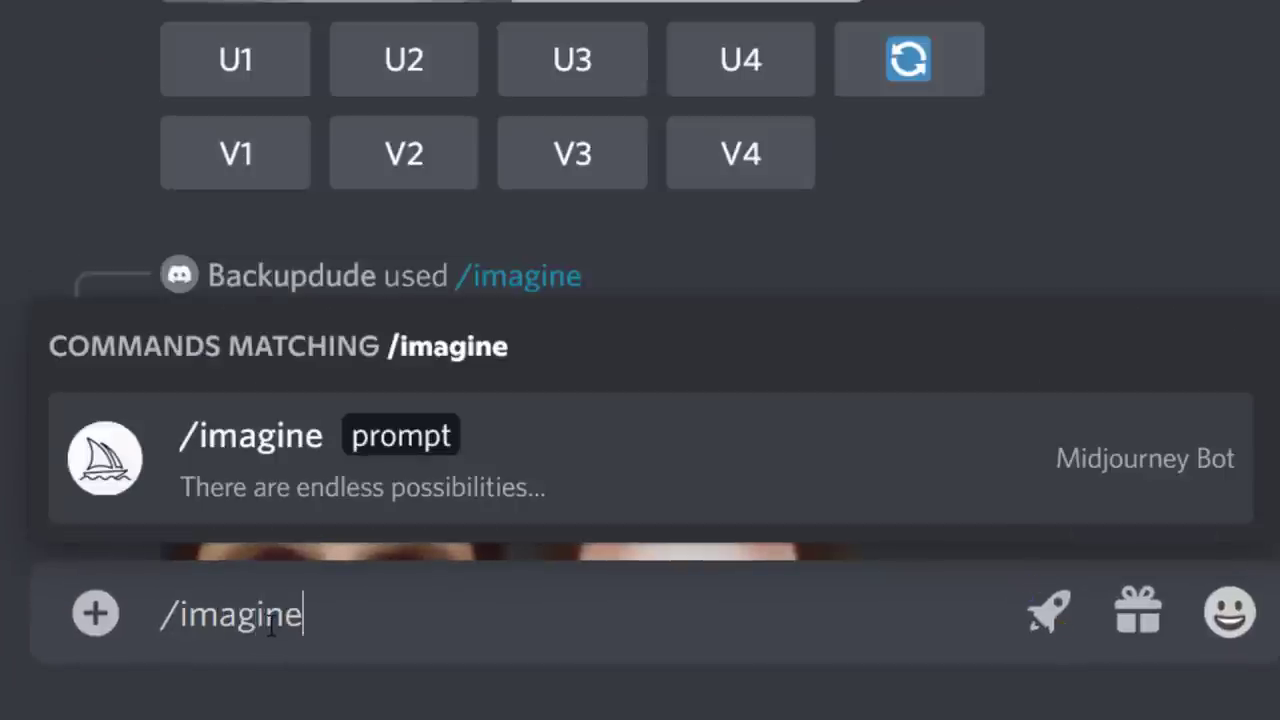
{"action": "key", "text": "Tab"}
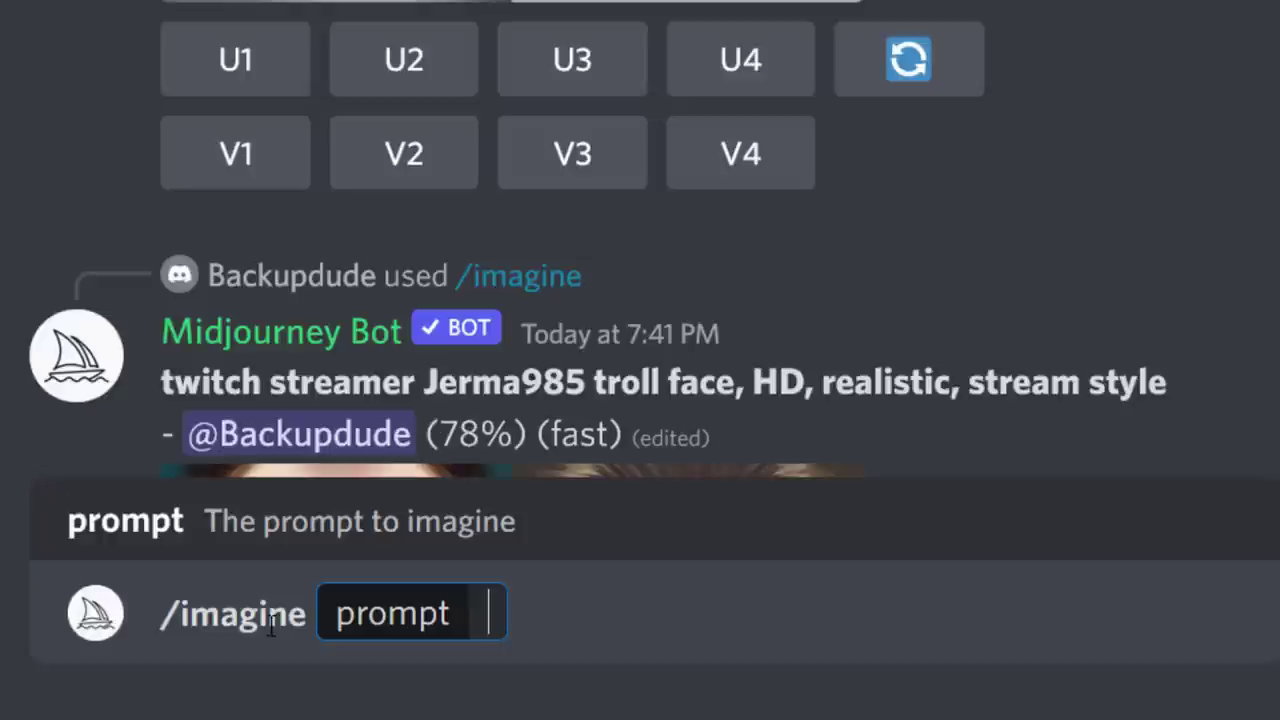
{"action": "type", "text": "purple human with wing"}
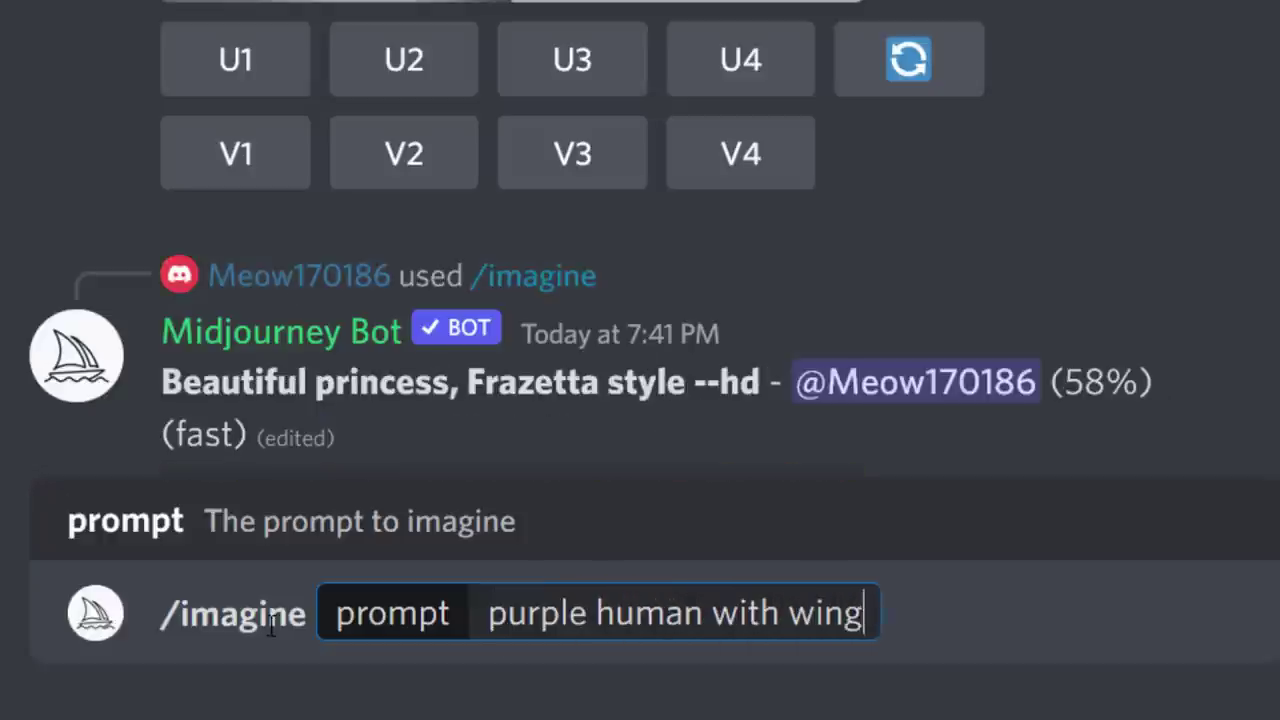
{"action": "type", "text": "s"}
{"action": "key", "text": "Return"}
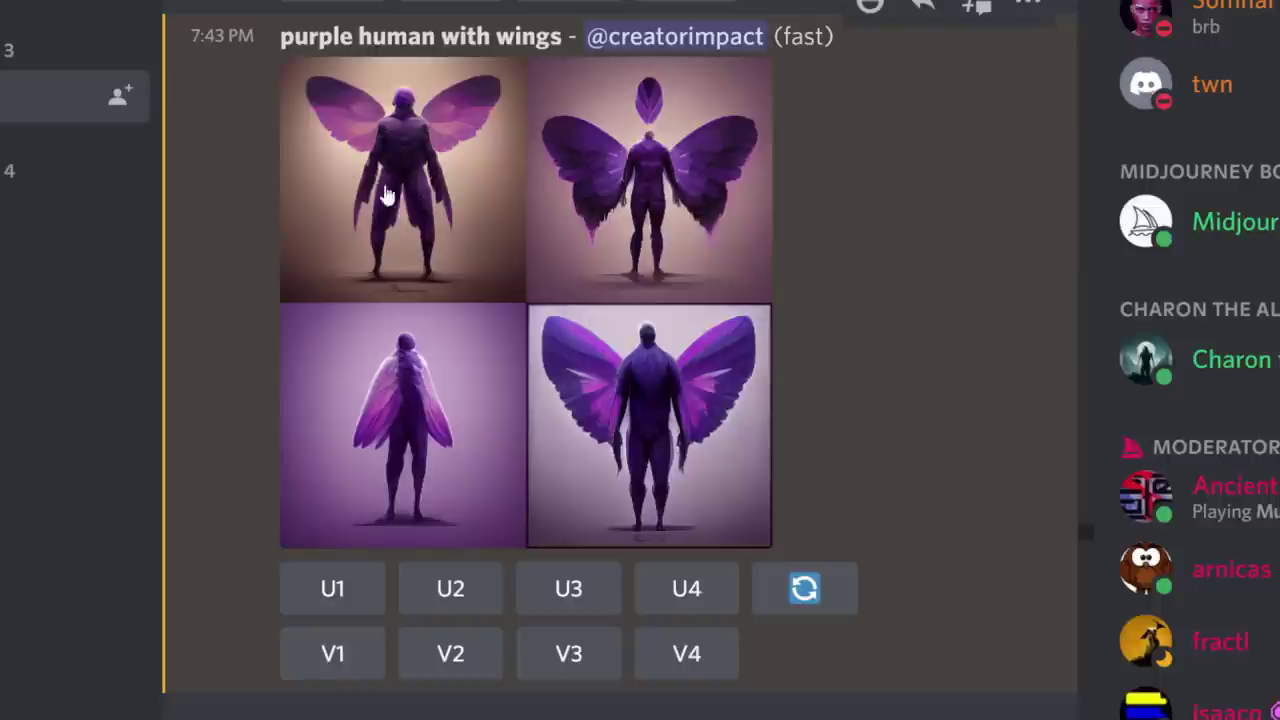
- Upscale image 1 (U1), view the upscaled result enlarged, and request Upscale to Max
{"action": "left_click", "coordinate": [332, 592]}
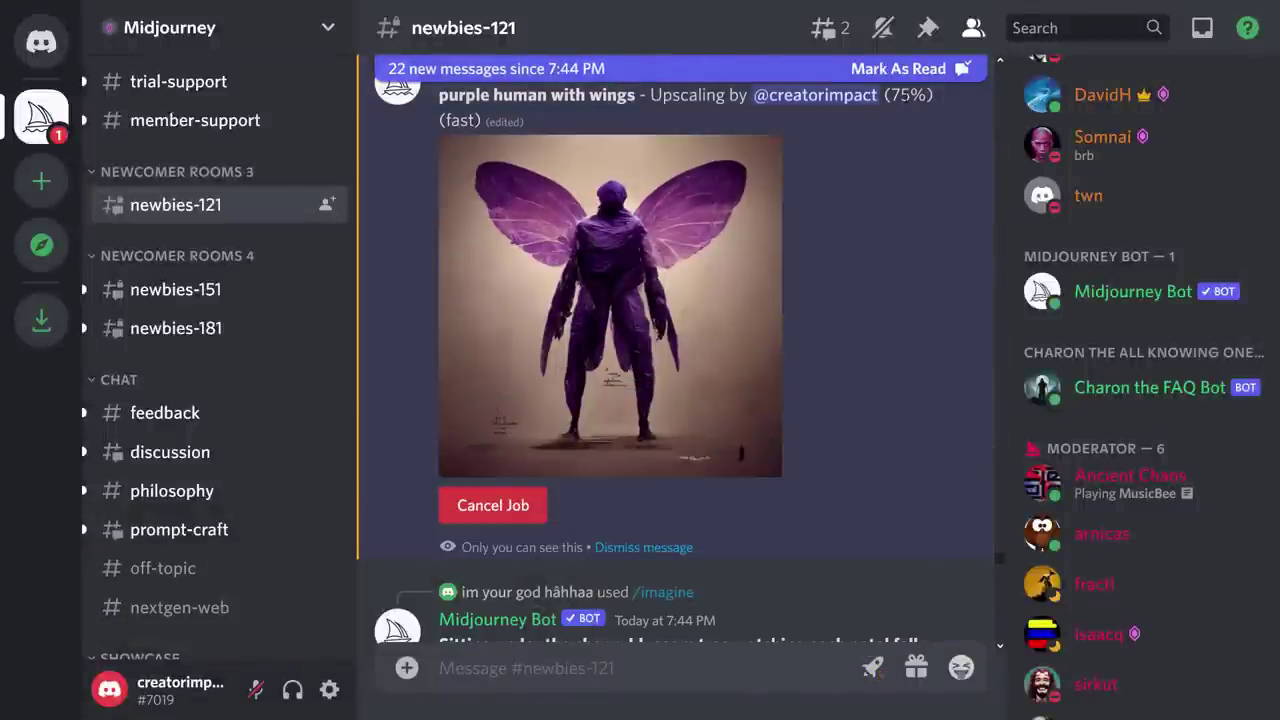
{"action": "scroll", "coordinate": [1003, 612], "scroll_direction": "down", "scroll_amount": 10}
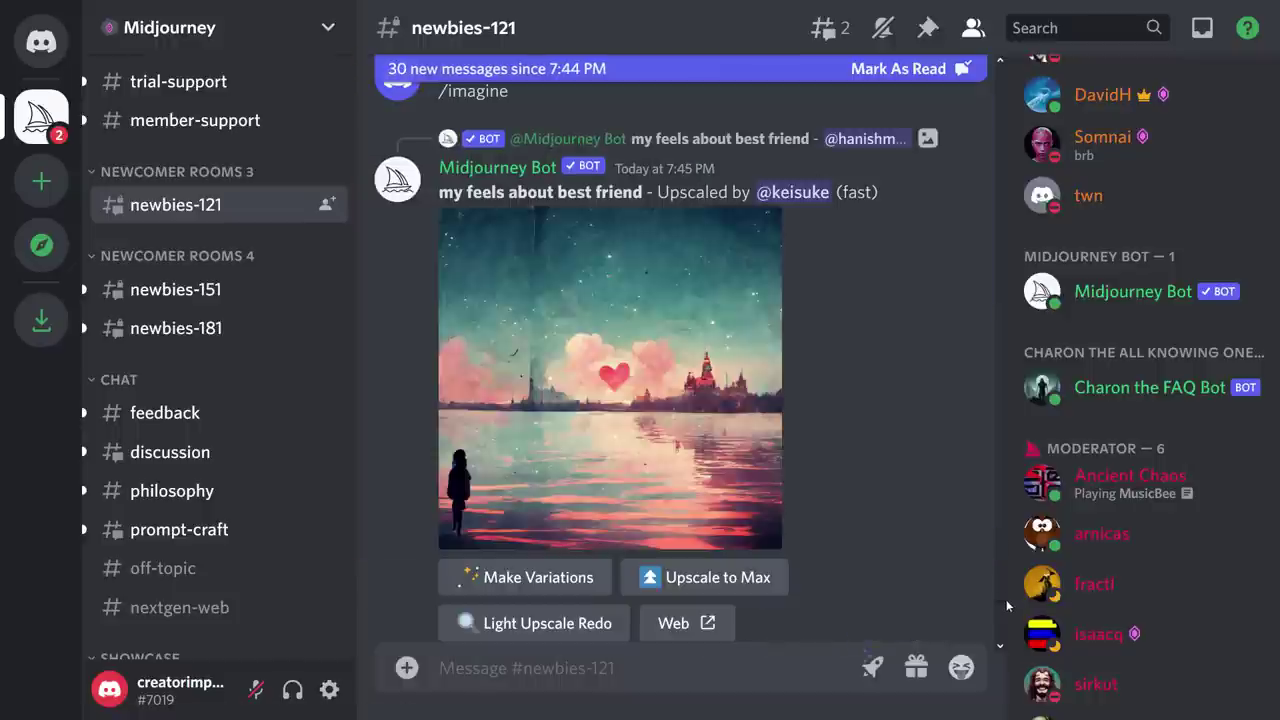
{"action": "scroll", "coordinate": [878, 453], "scroll_direction": "down", "scroll_amount": 10}
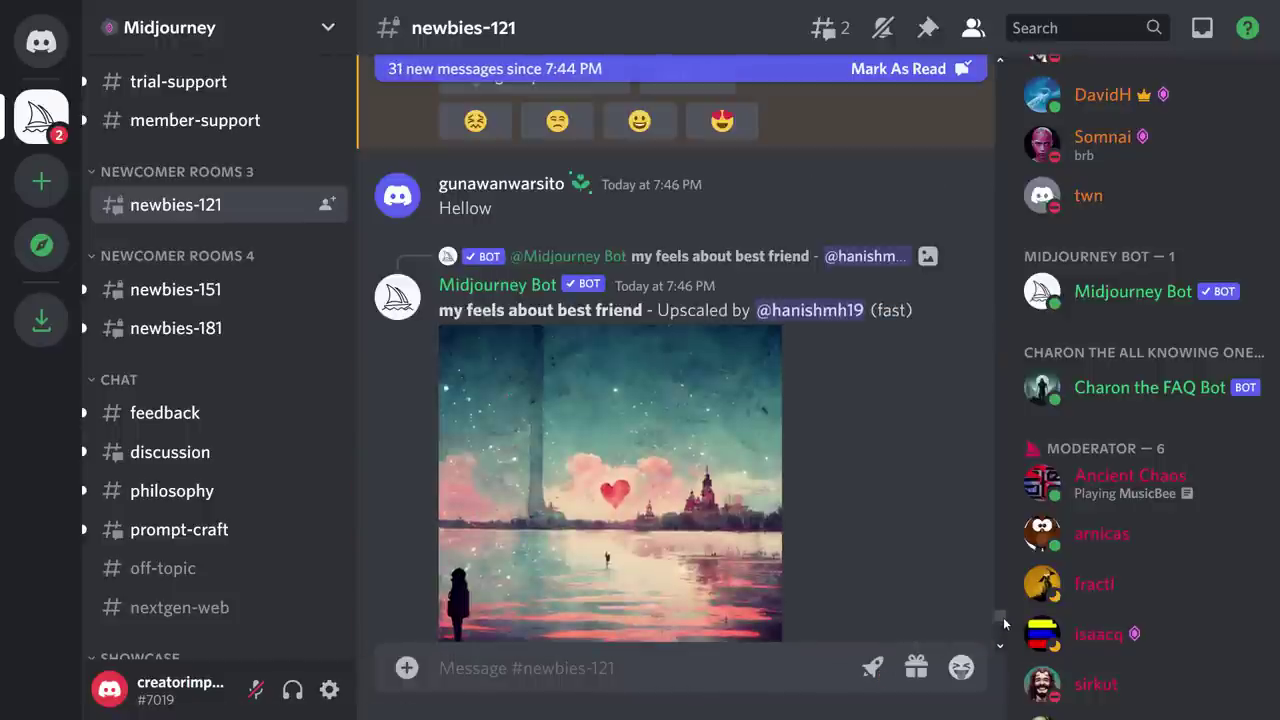
{"action": "scroll", "coordinate": [878, 455], "scroll_direction": "down", "scroll_amount": 3}
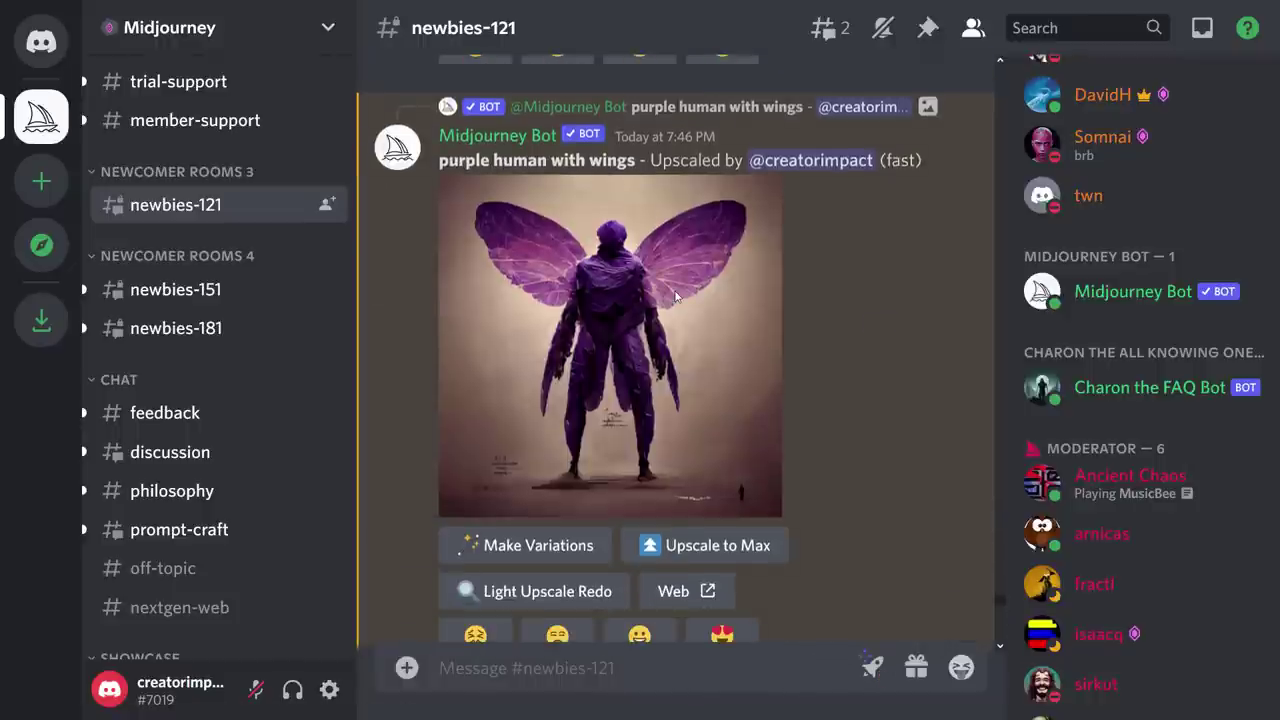
{"action": "left_click", "coordinate": [675, 297]}
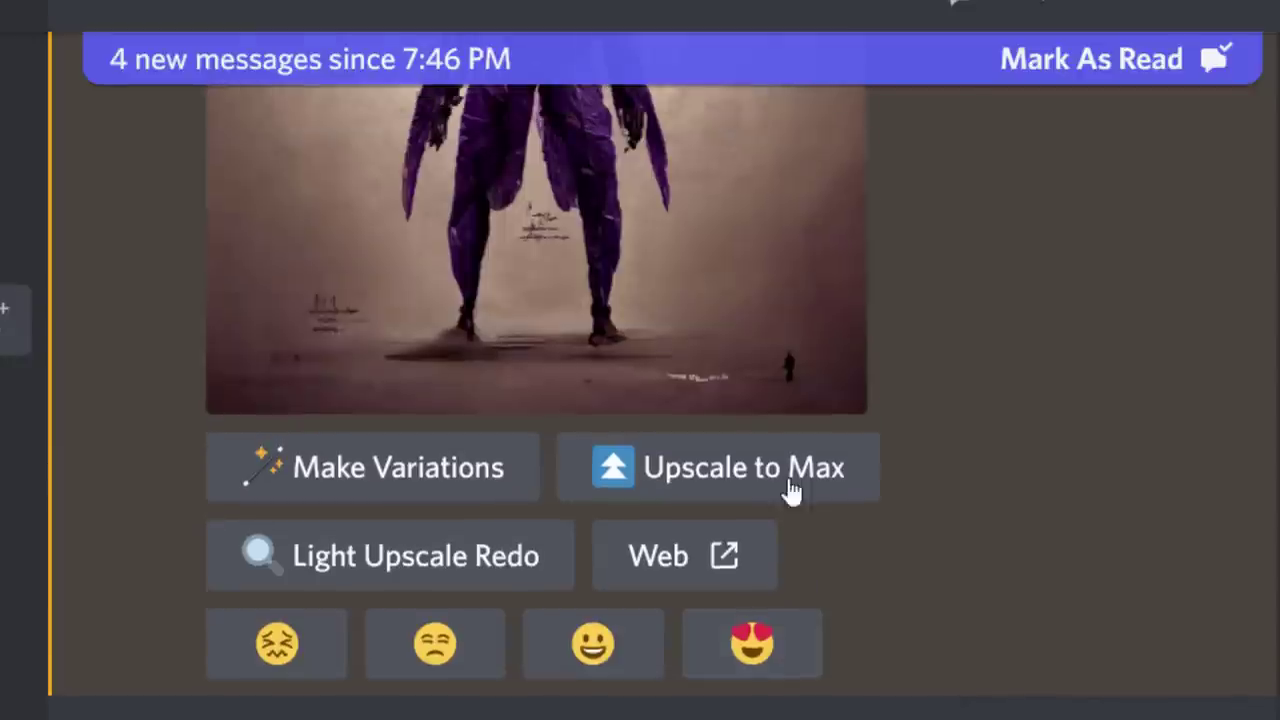
{"action": "left_click", "coordinate": [729, 481]}
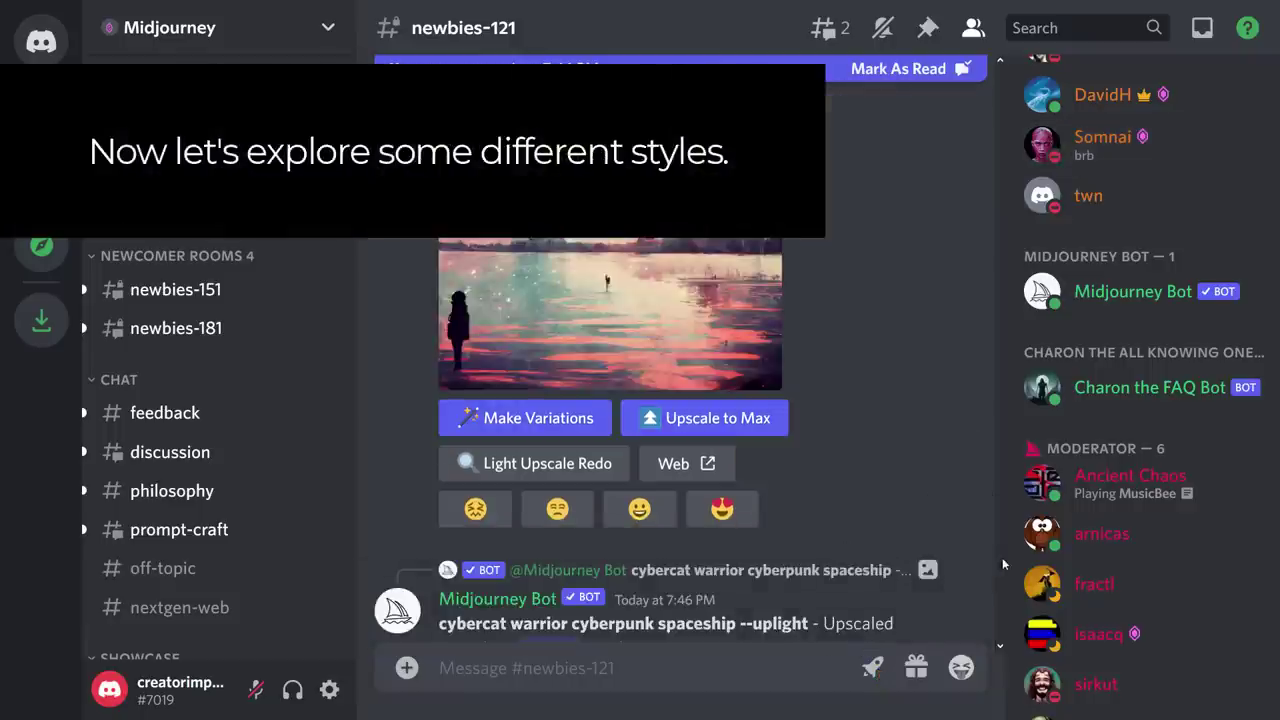
- Prompt the bot with '/imagine cyborg skull with glowing eyes'
{"action": "left_click", "coordinate": [569, 662]}
{"action": "type", "text": "/imagine"}
{"action": "key", "text": "Tab"}
{"action": "type", "text": "cybo"}
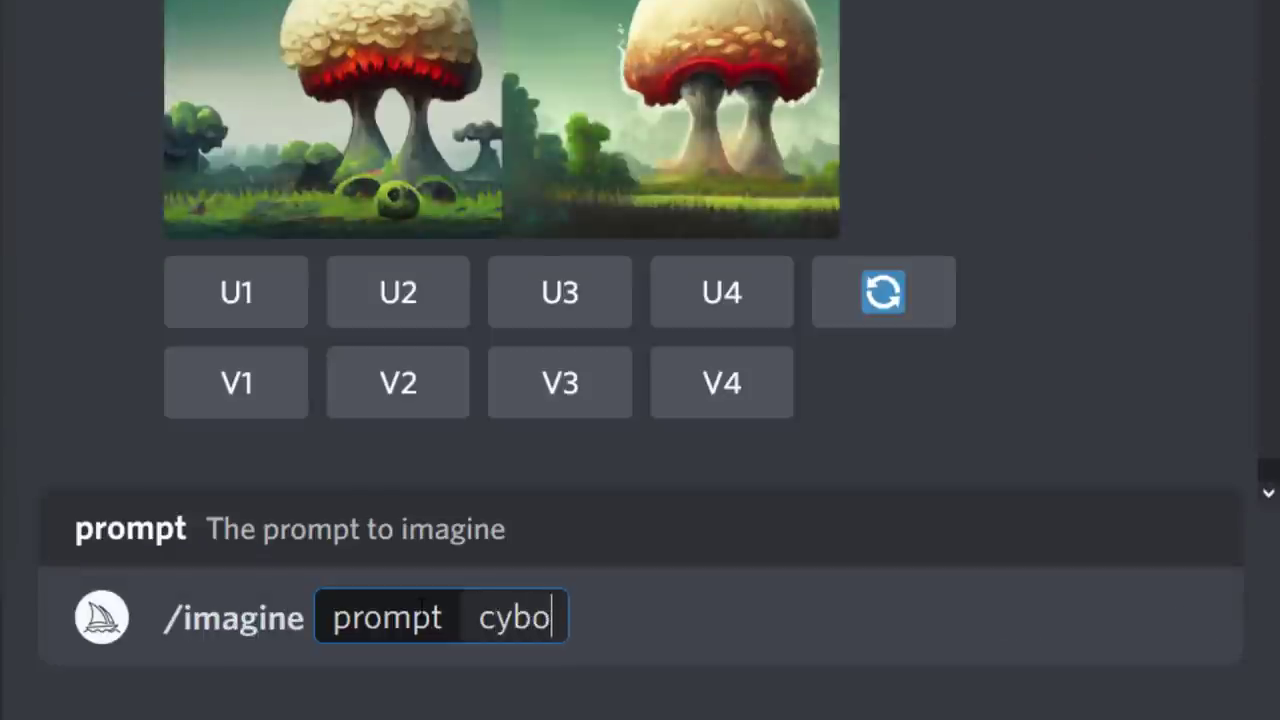
{"action": "type", "text": "rg  skull with glowing e"}
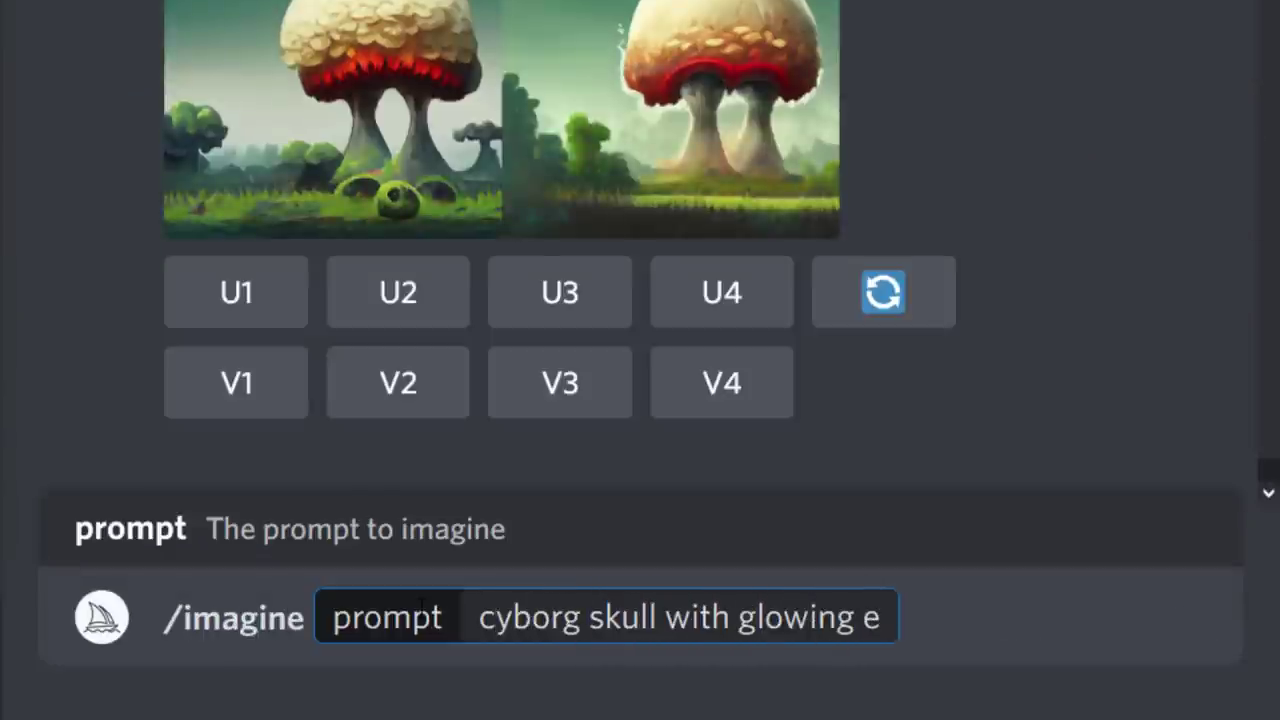
{"action": "type", "text": "yes"}
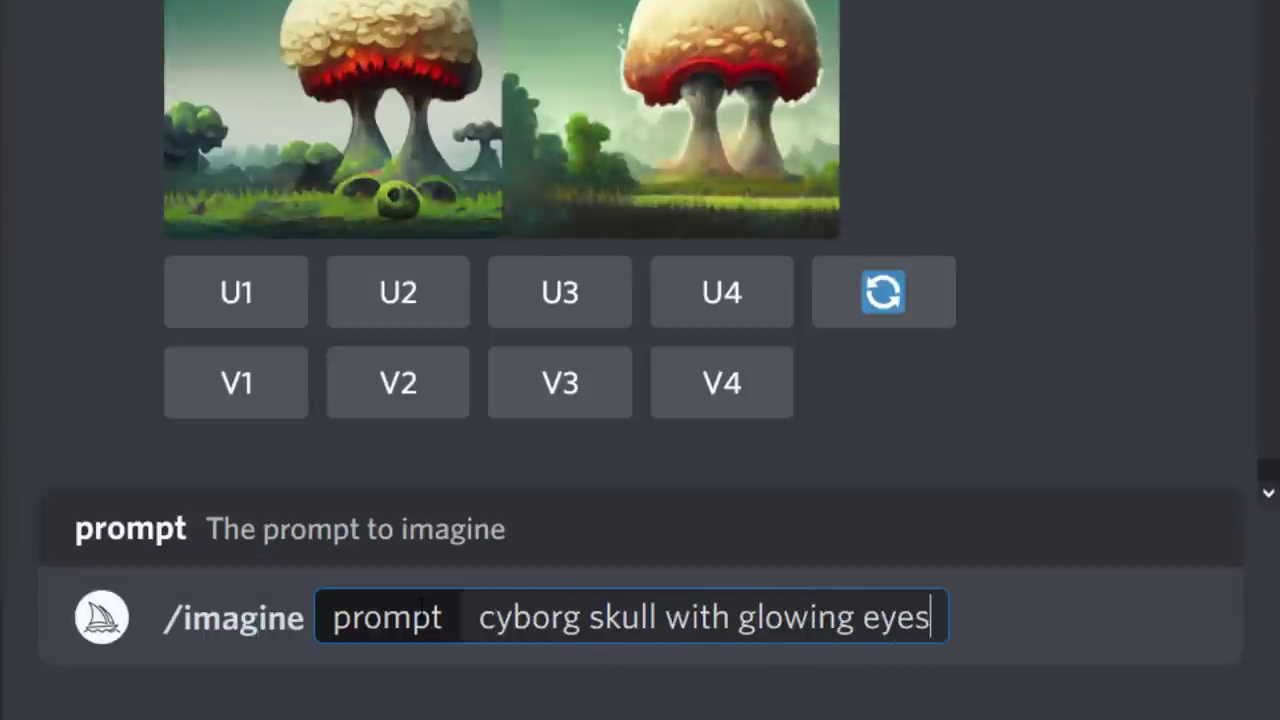
{"action": "key", "text": "Return"}
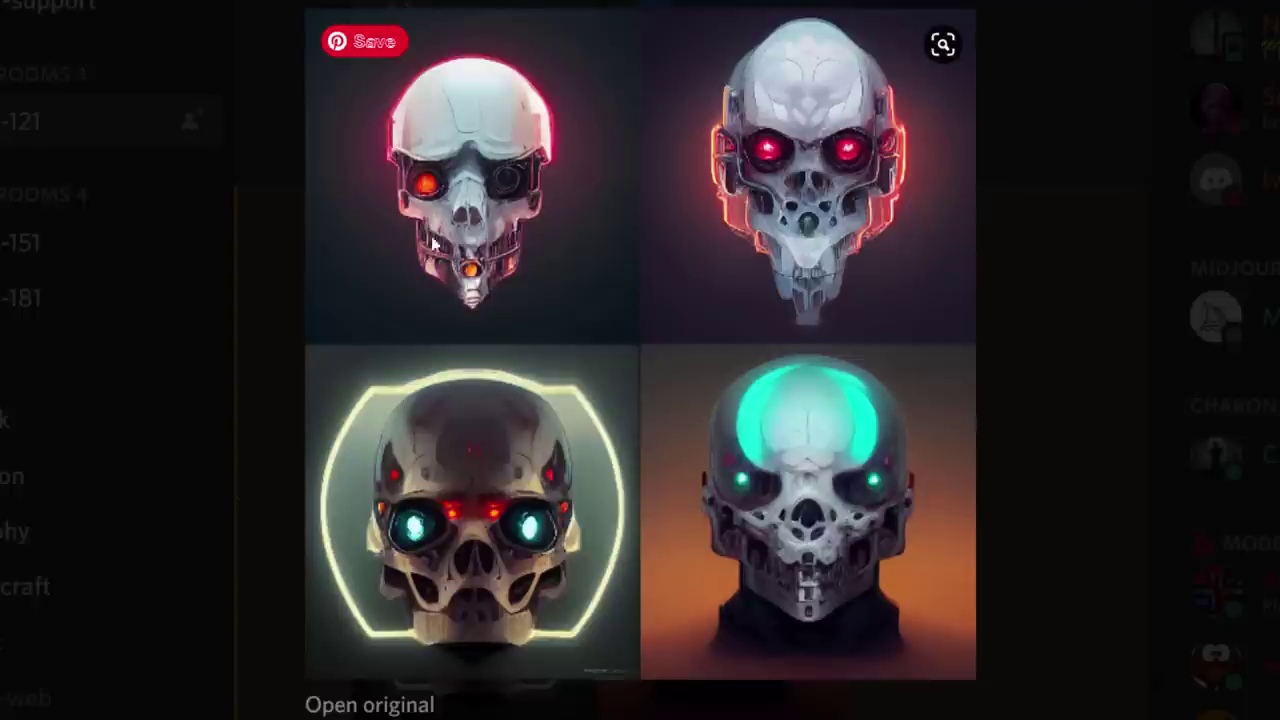
- Close the enlarged image view to return to the skull messages
{"action": "left_click", "coordinate": [1075, 442]}
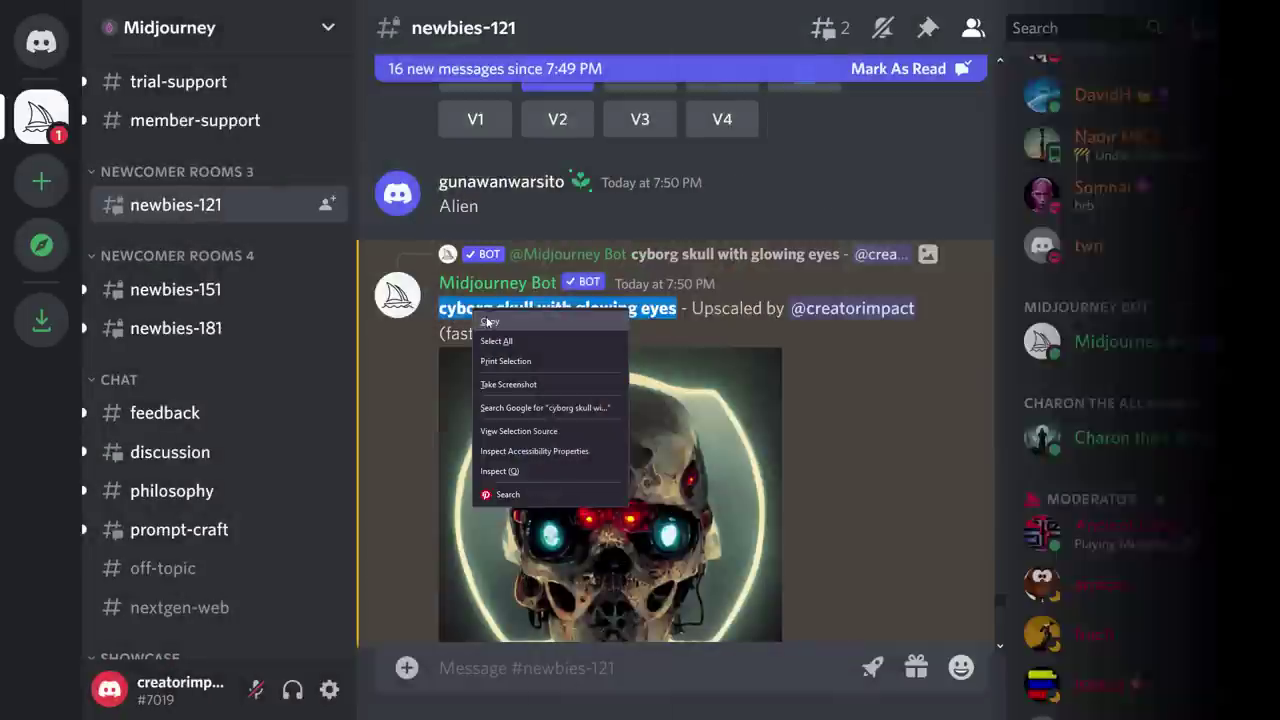
- Send '/imagine cyborg skull with glowing eyes, 3d render --ar 9:16' and enlarge the resulting grid
{"action": "left_click", "coordinate": [489, 321]}
{"action": "left_click", "coordinate": [492, 668]}
{"action": "type", "text": "/"}
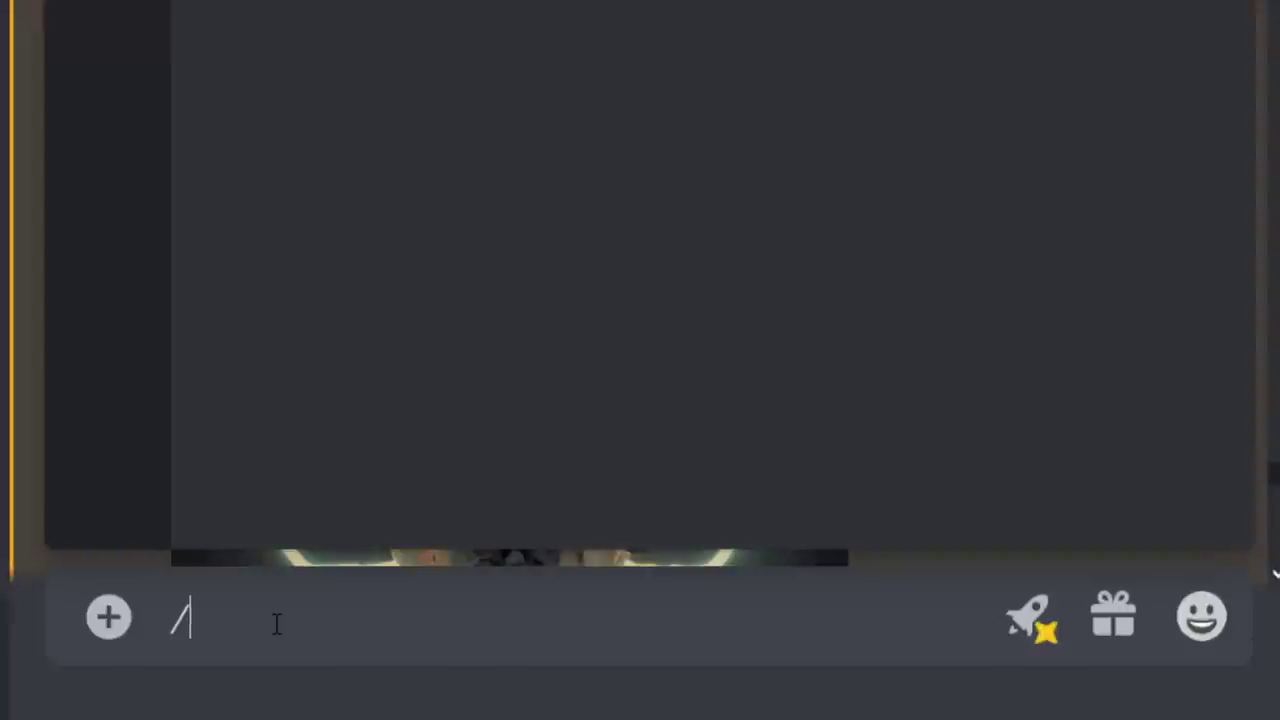
{"action": "type", "text": "imagine"}
{"action": "key", "text": "Tab"}
{"action": "key", "text": "ctrl+v"}
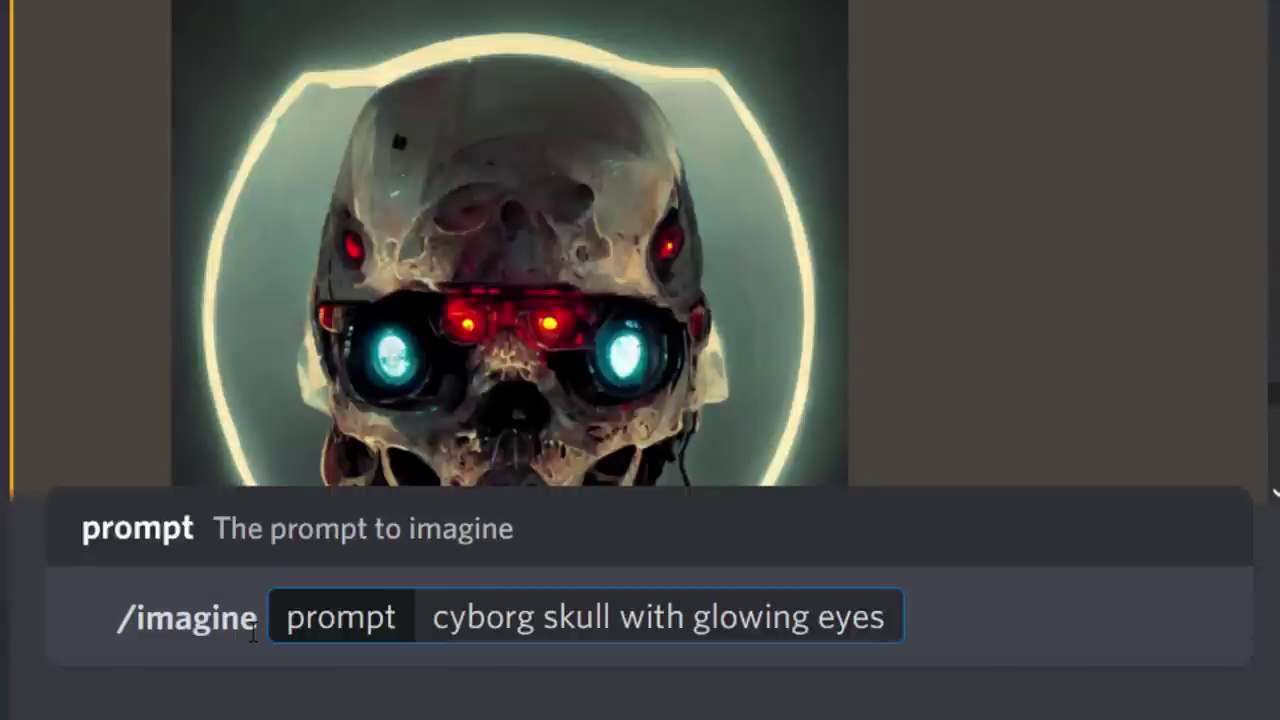
{"action": "type", "text": ", 3d r"}
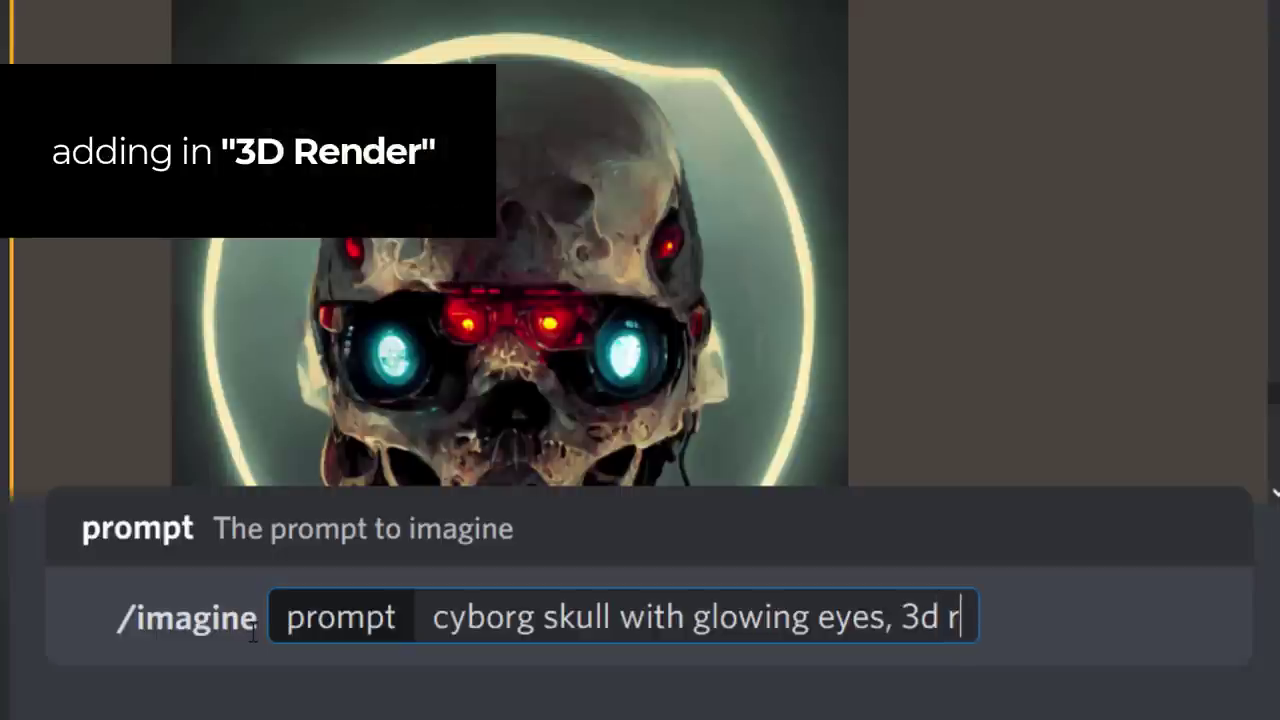
{"action": "type", "text": "ender"}
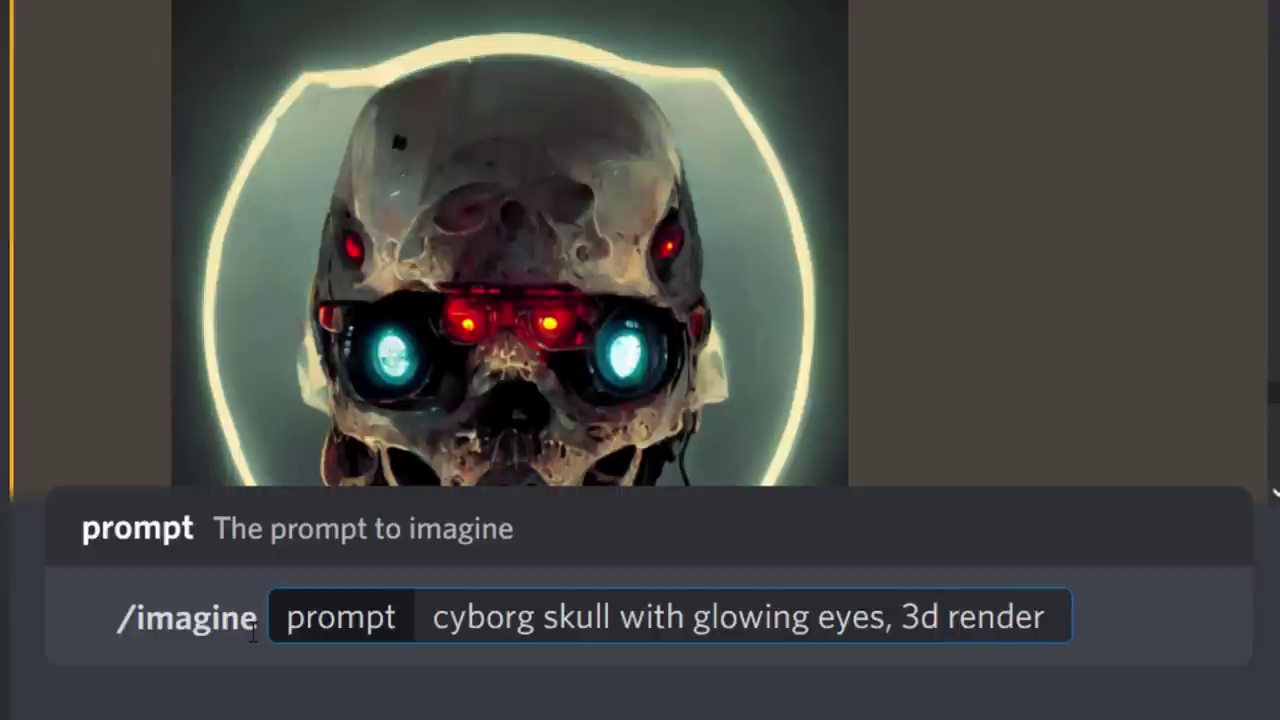
{"action": "type", "text": " --ar"}
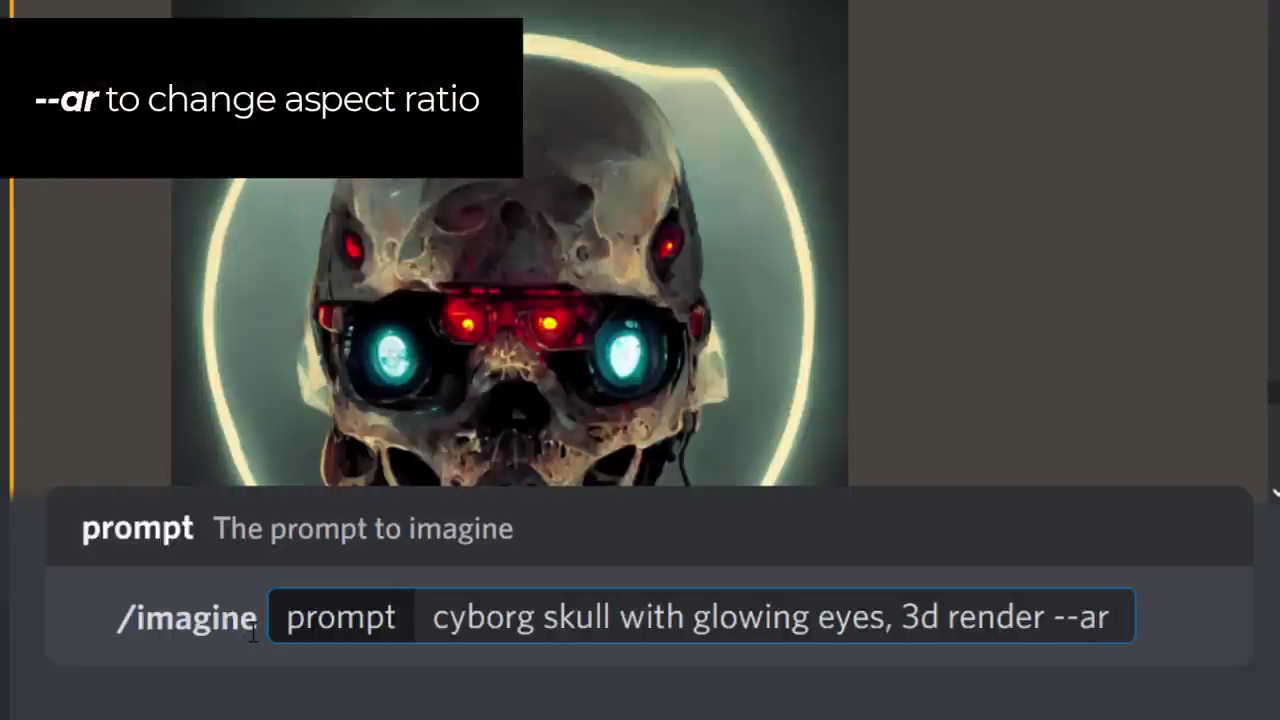
{"action": "type", "text": " 16"}
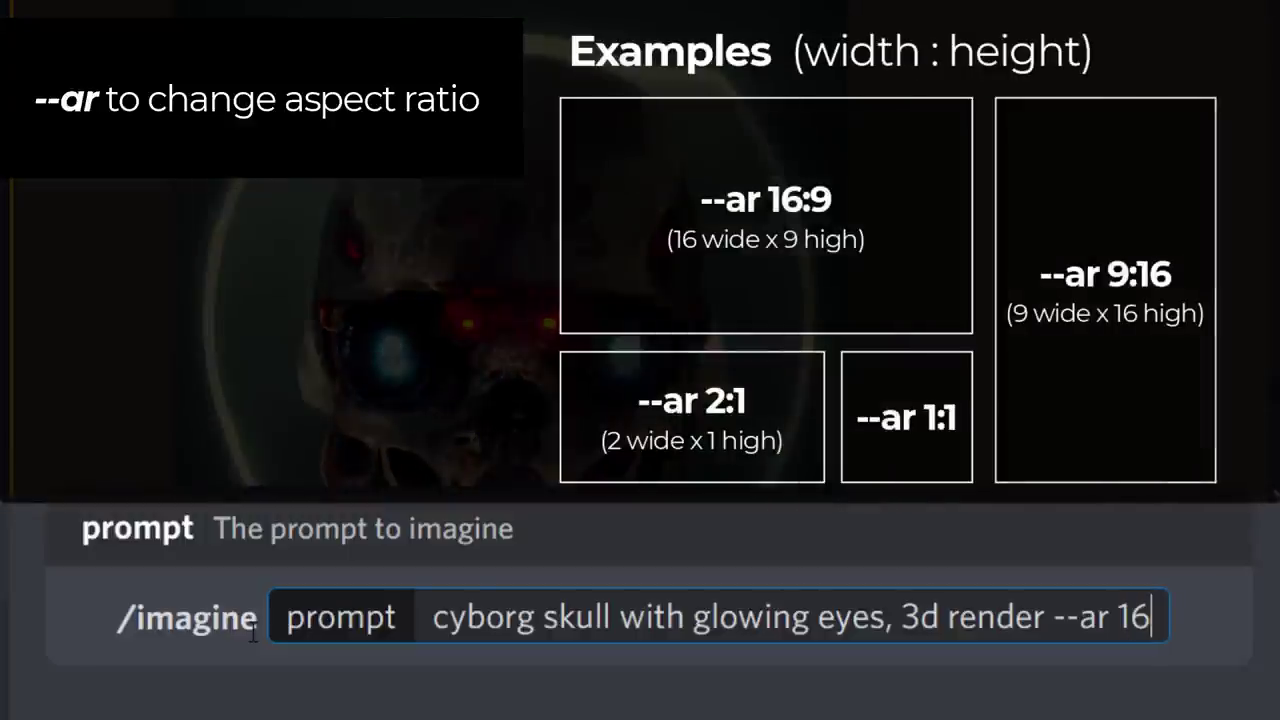
{"action": "type", "text": ":9"}
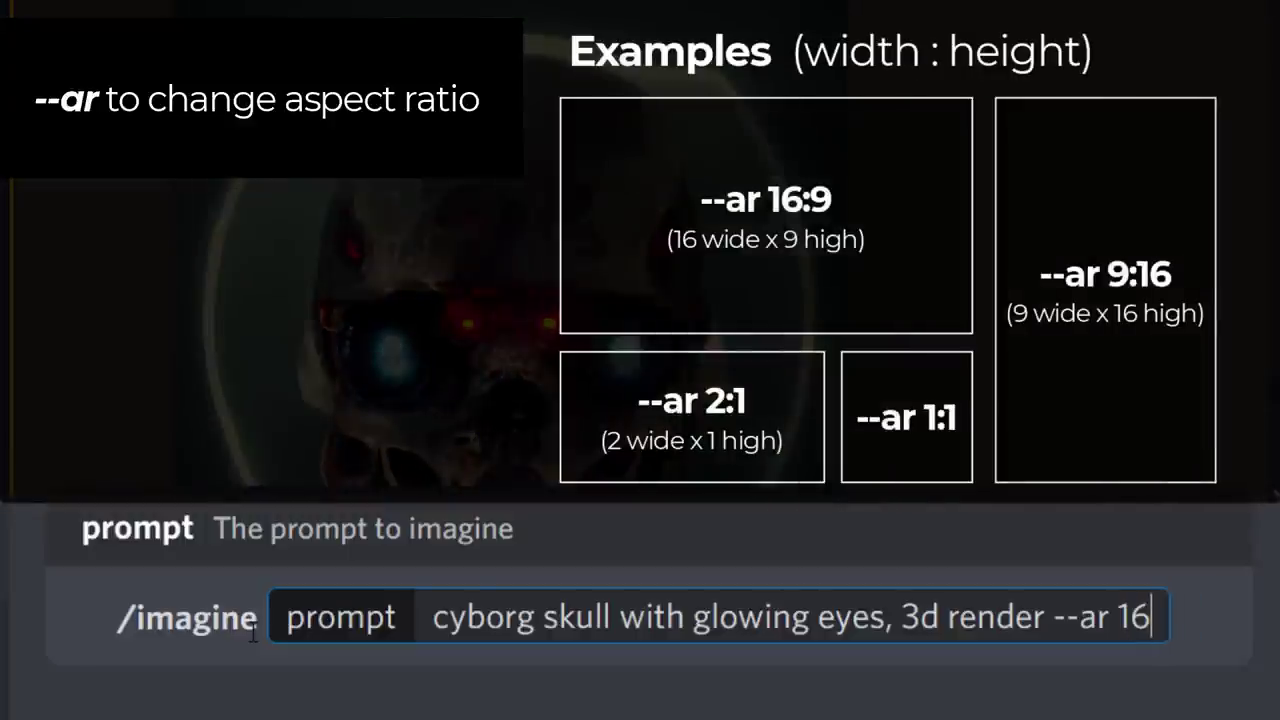
{"action": "key", "text": "BackSpace"}
{"action": "key", "text": "BackSpace"}
{"action": "type", "text": "4:"}
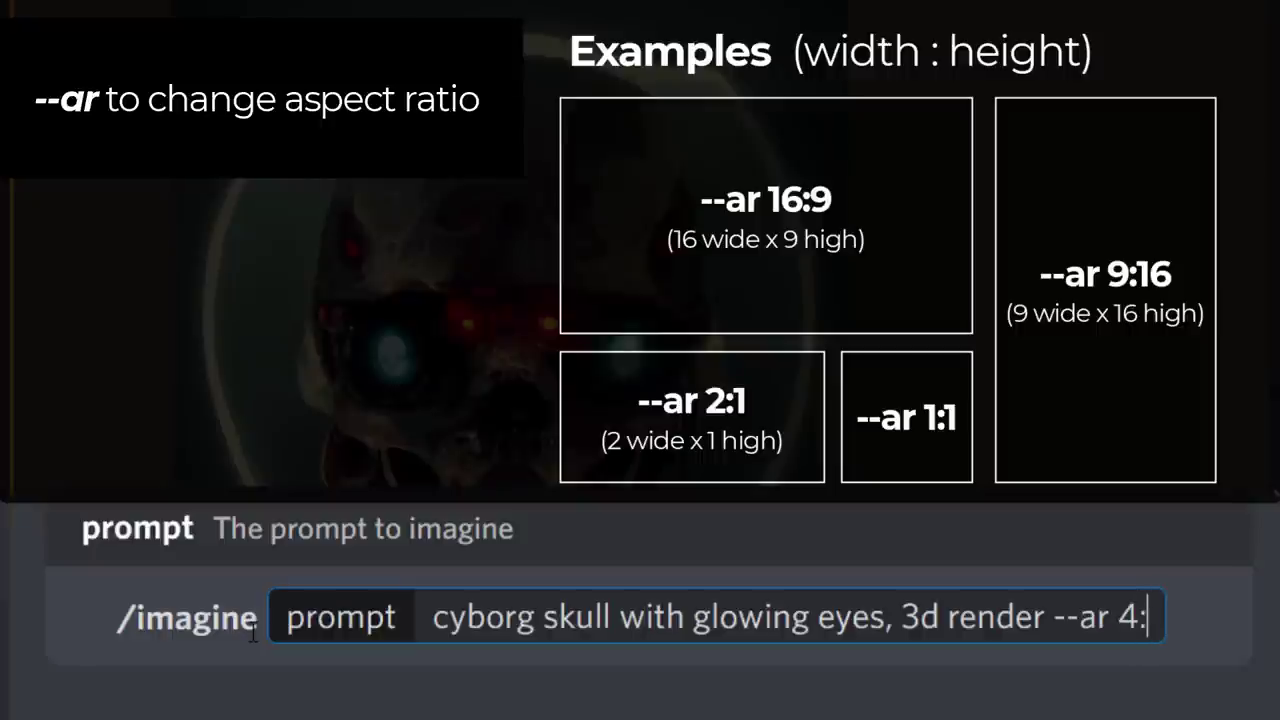
{"action": "type", "text": "8"}
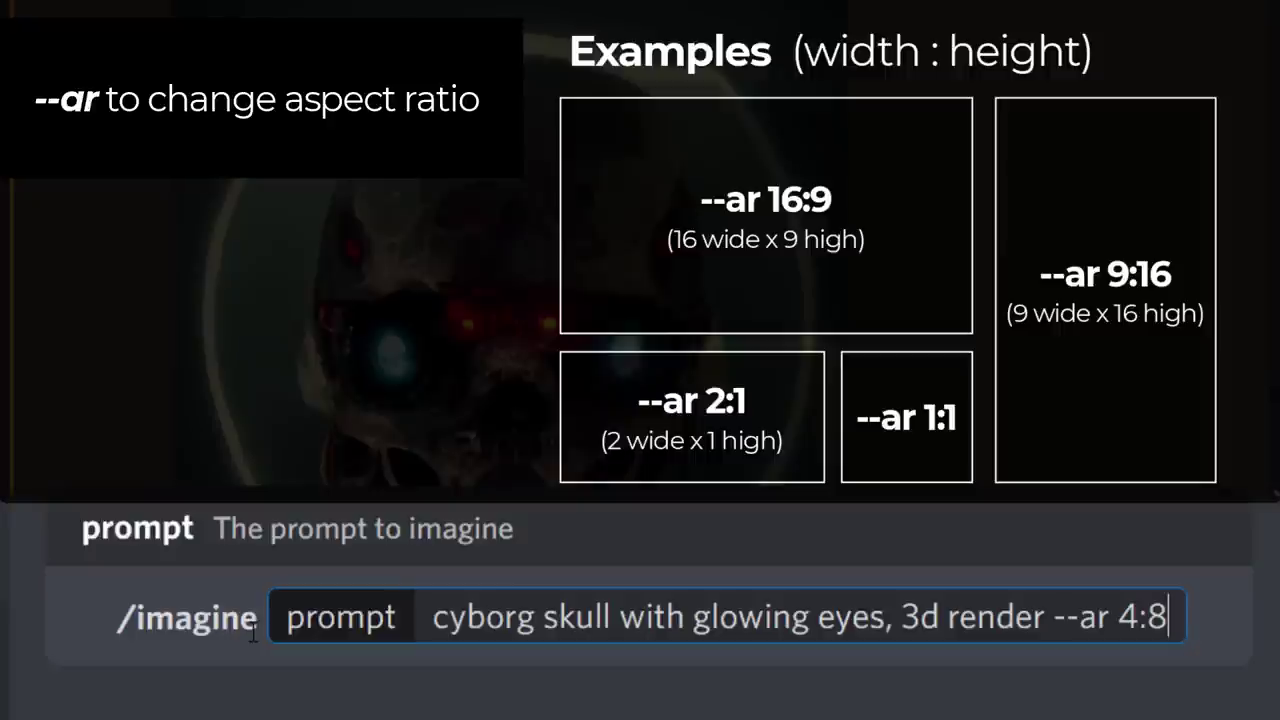
{"action": "key", "text": "BackSpace"}
{"action": "key", "text": "BackSpace"}
{"action": "key", "text": "BackSpace"}
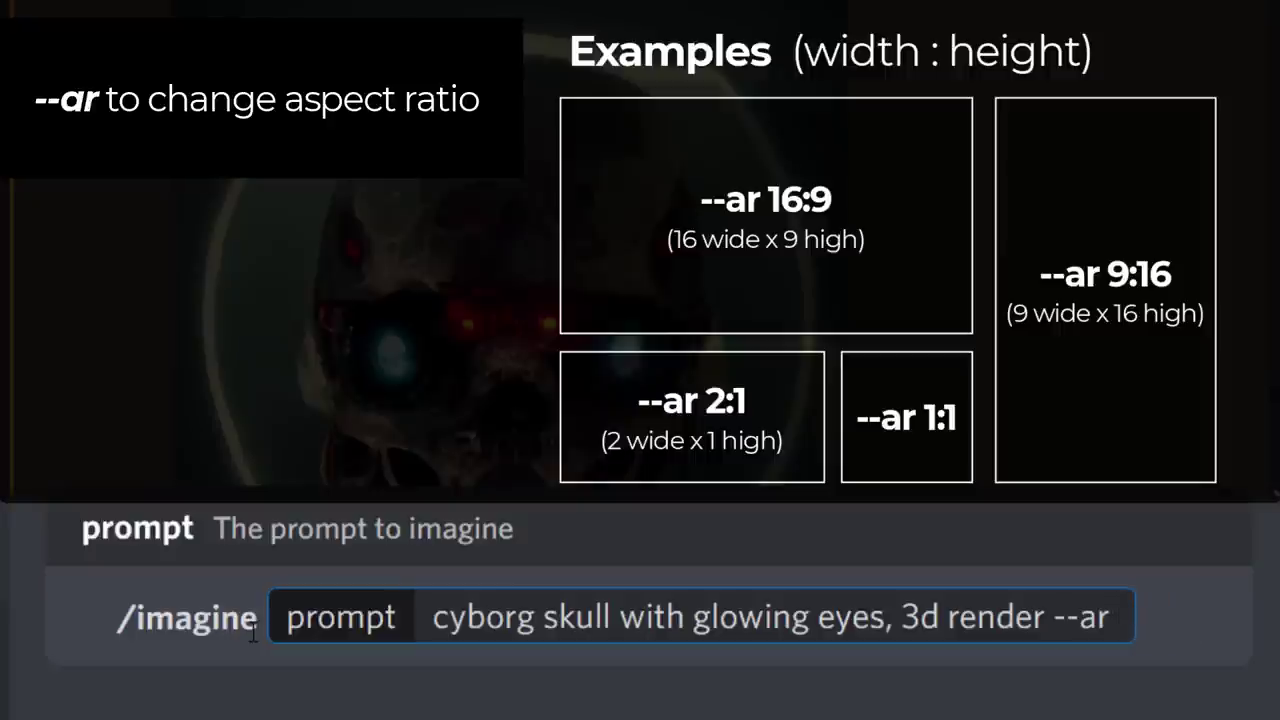
{"action": "type", "text": "9:16"}
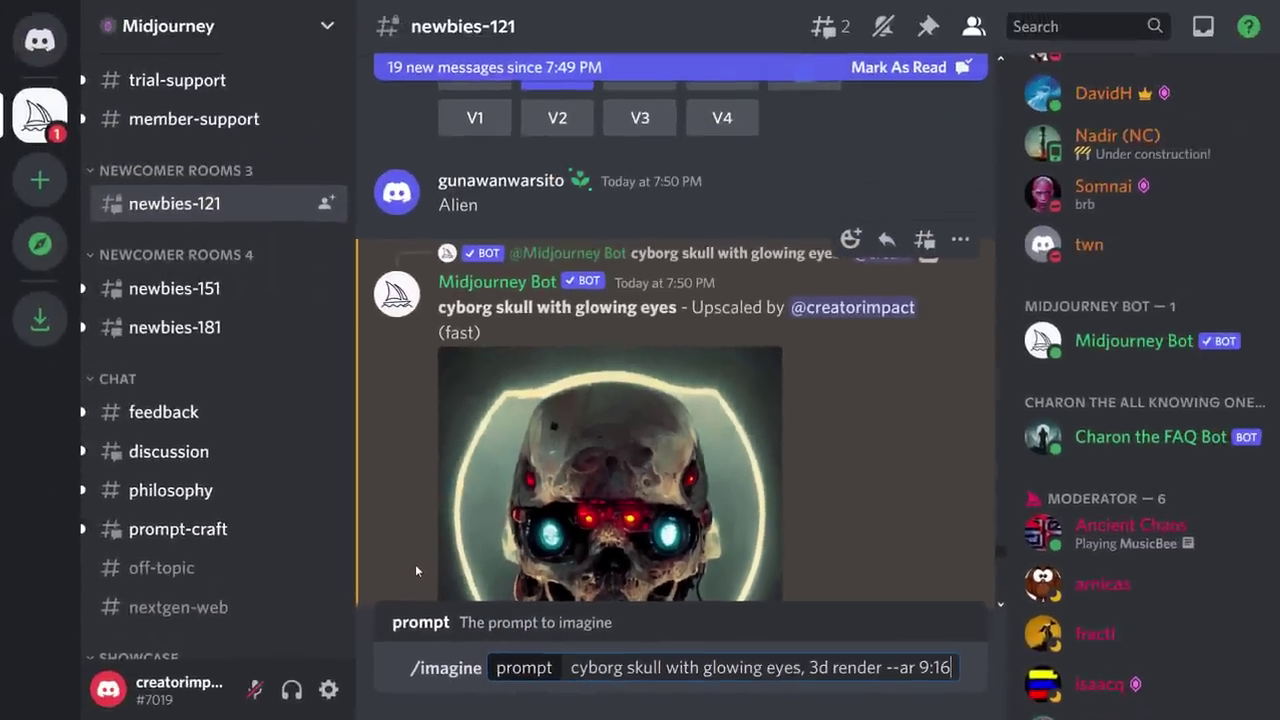
{"action": "key", "text": "Return"}
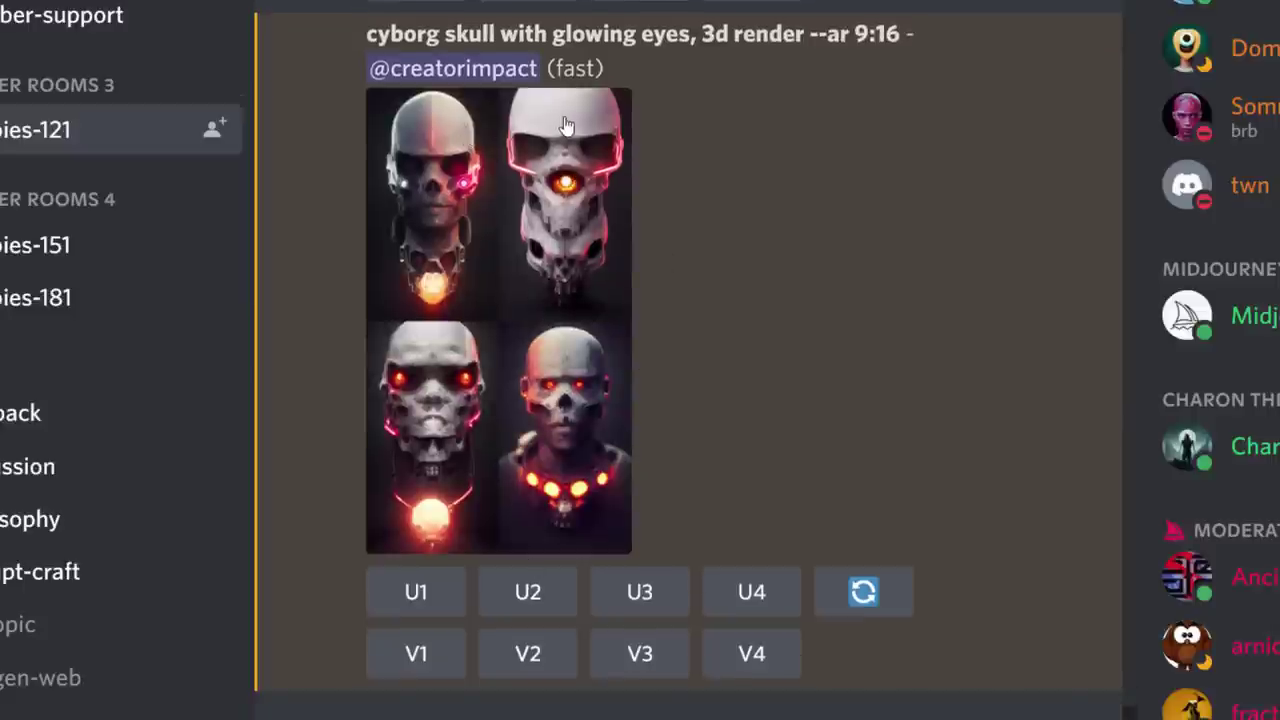
{"action": "left_click", "coordinate": [500, 181]}
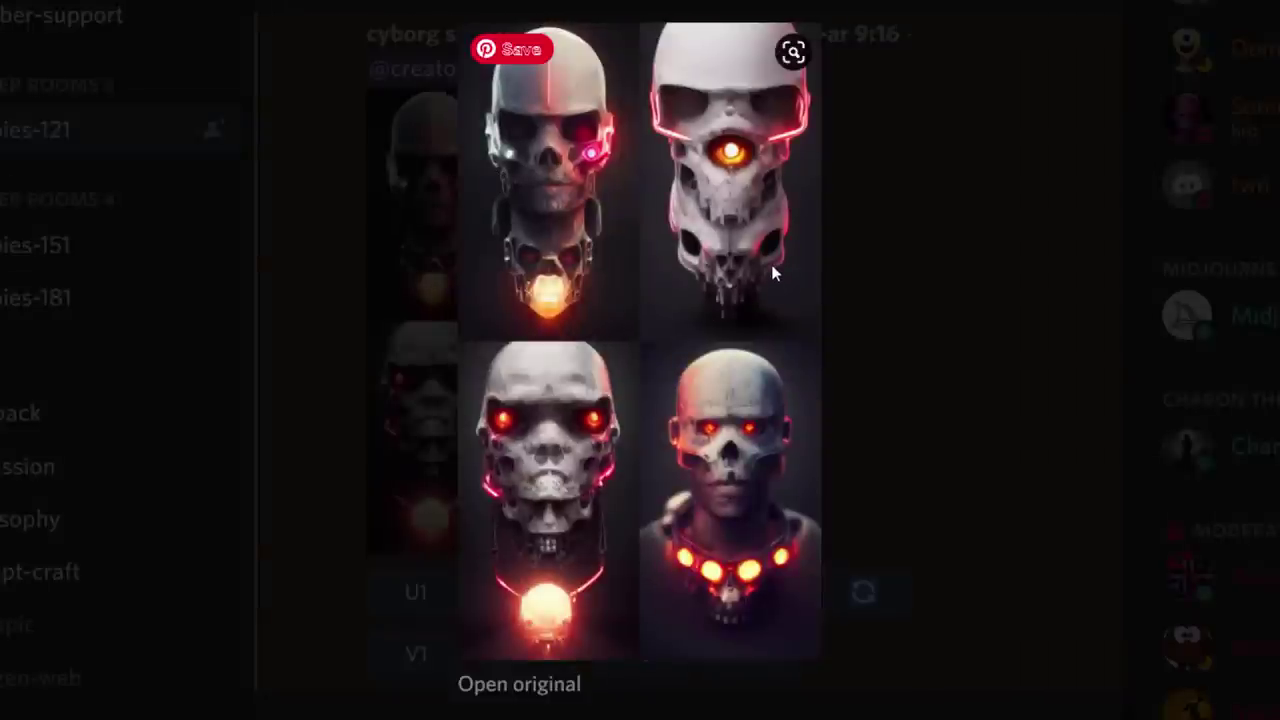
- Close the enlarged 9:16 skull grid
{"action": "left_click", "coordinate": [866, 269]}
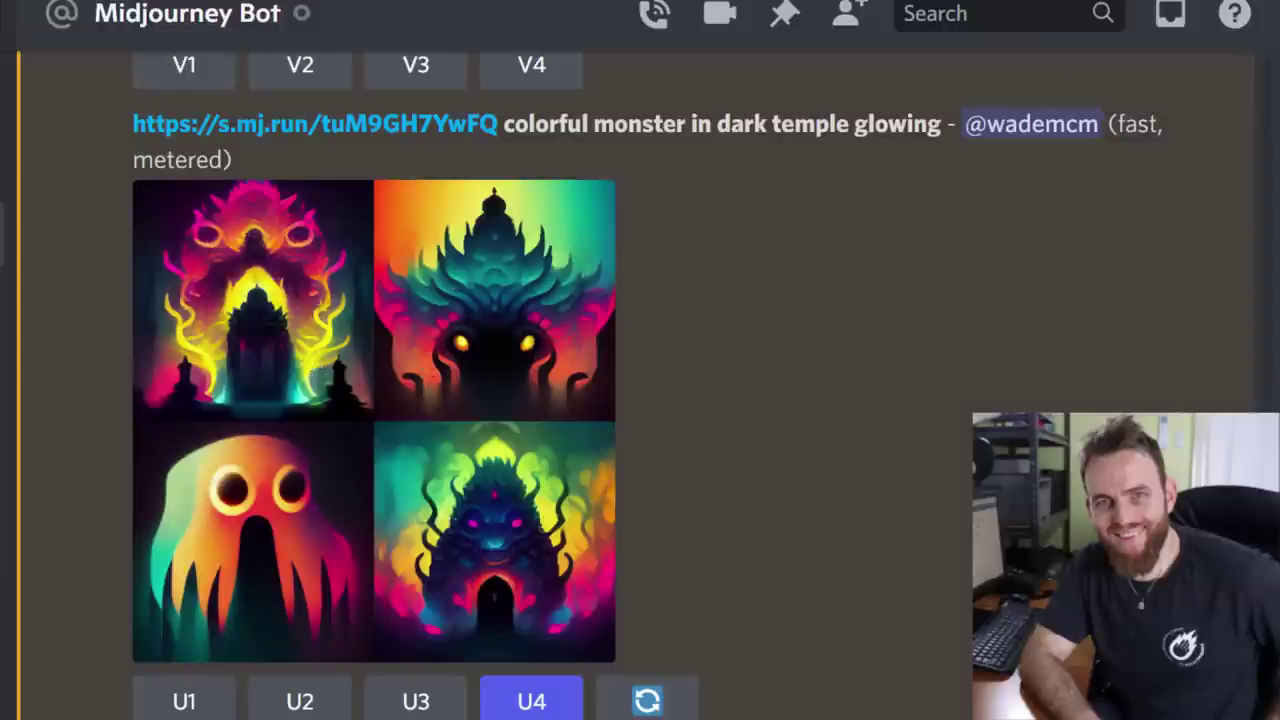
- Scroll through the colourful monster --iw 2 and --iw 4 grids to the upscaled bearded face
{"action": "scroll", "coordinate": [416, 384], "scroll_direction": "down", "scroll_amount": 15}
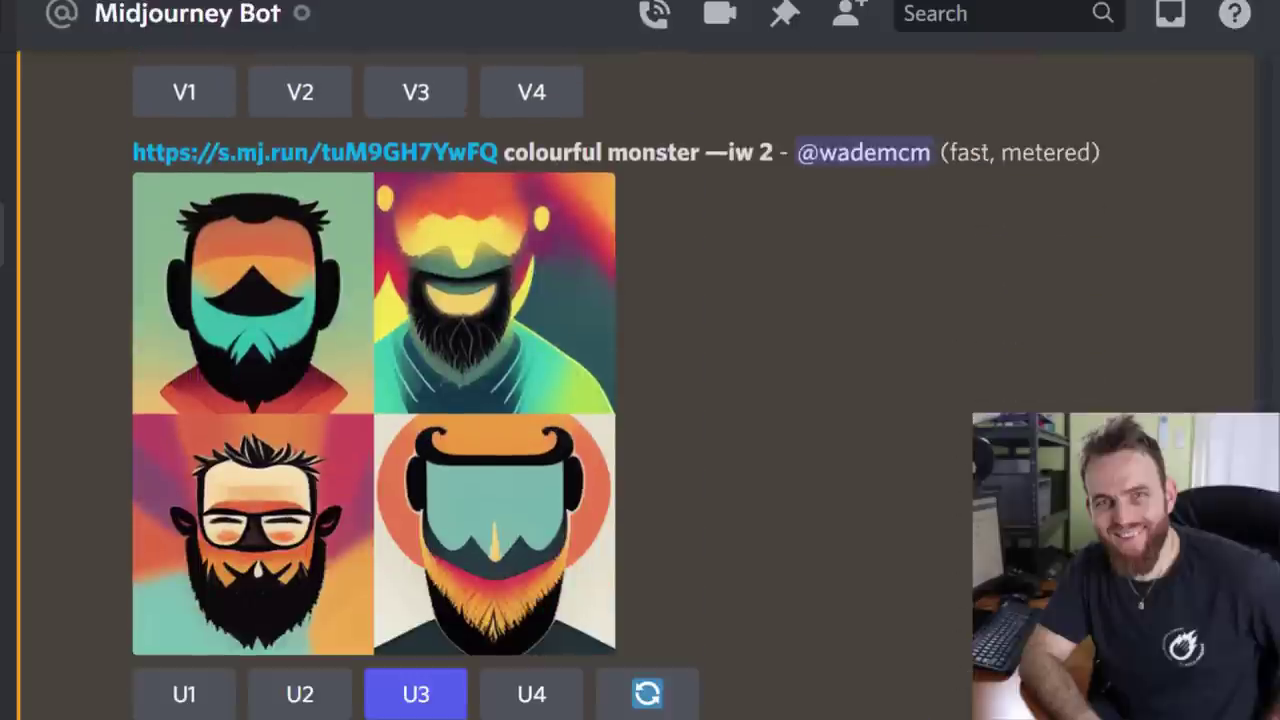
{"action": "double_click", "coordinate": [709, 152]}
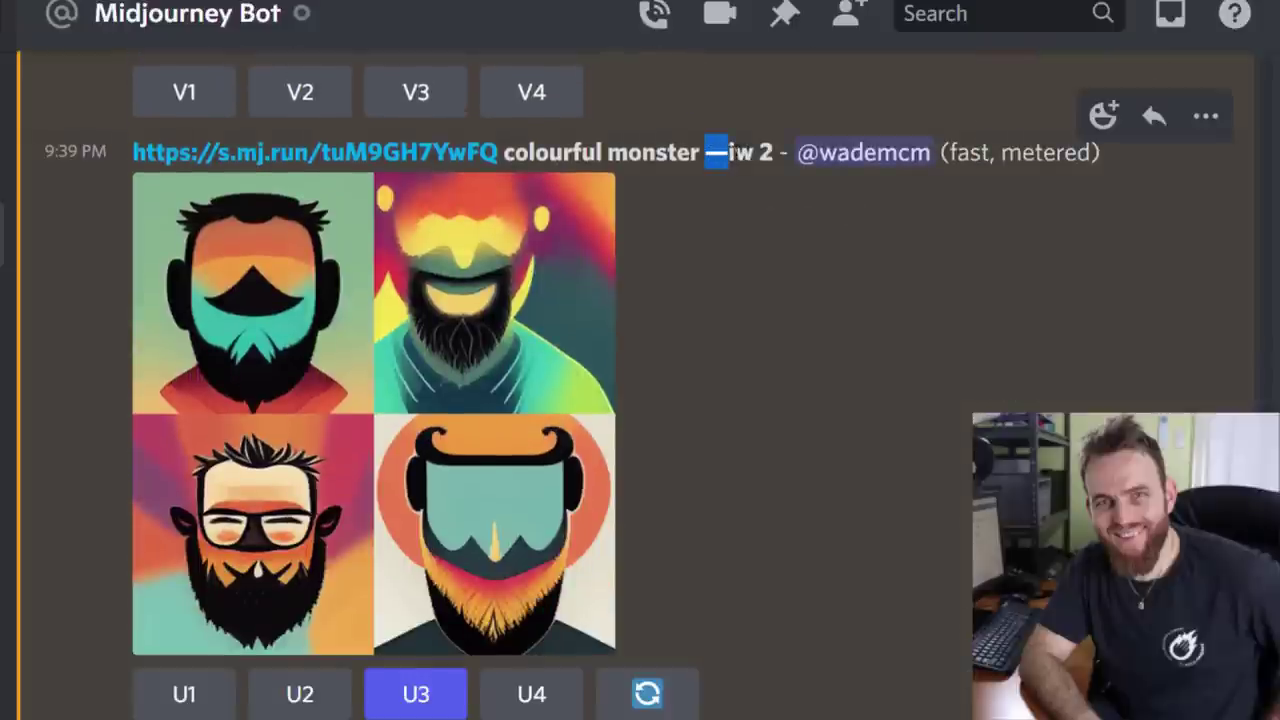
{"action": "left_click", "coordinate": [738, 165]}
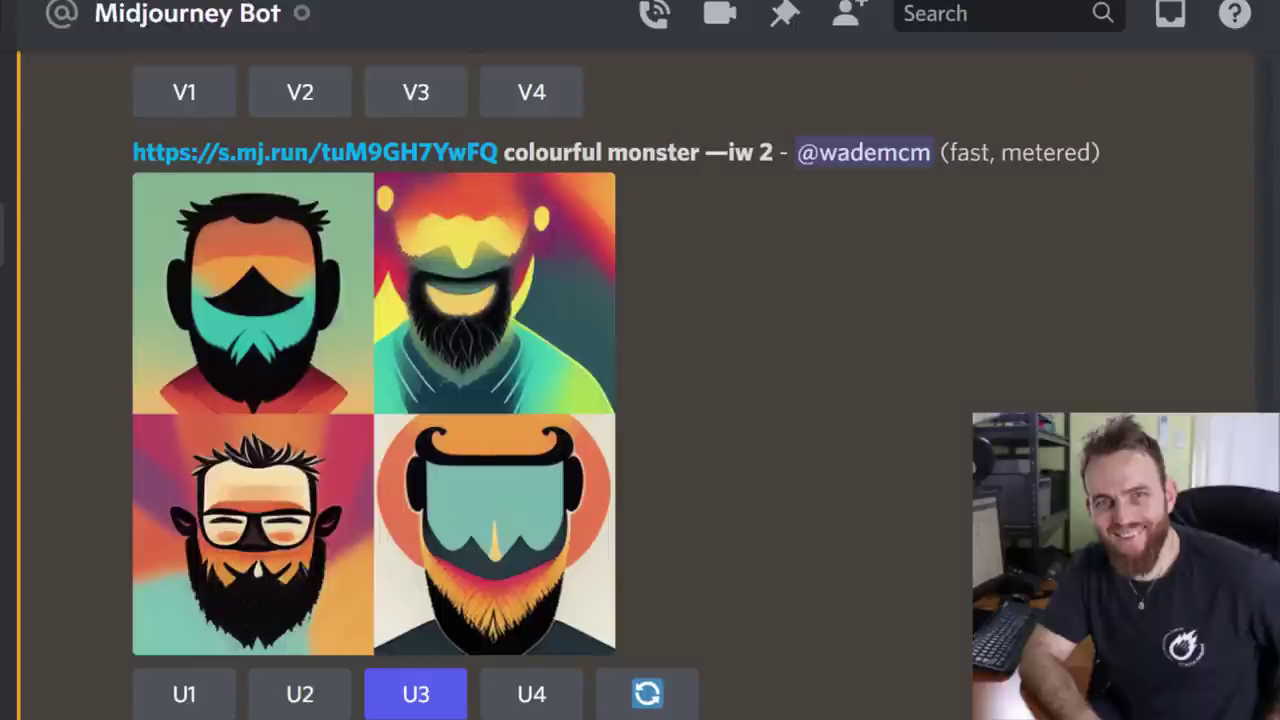
{"action": "scroll", "coordinate": [560, 385], "scroll_direction": "down", "scroll_amount": 8}
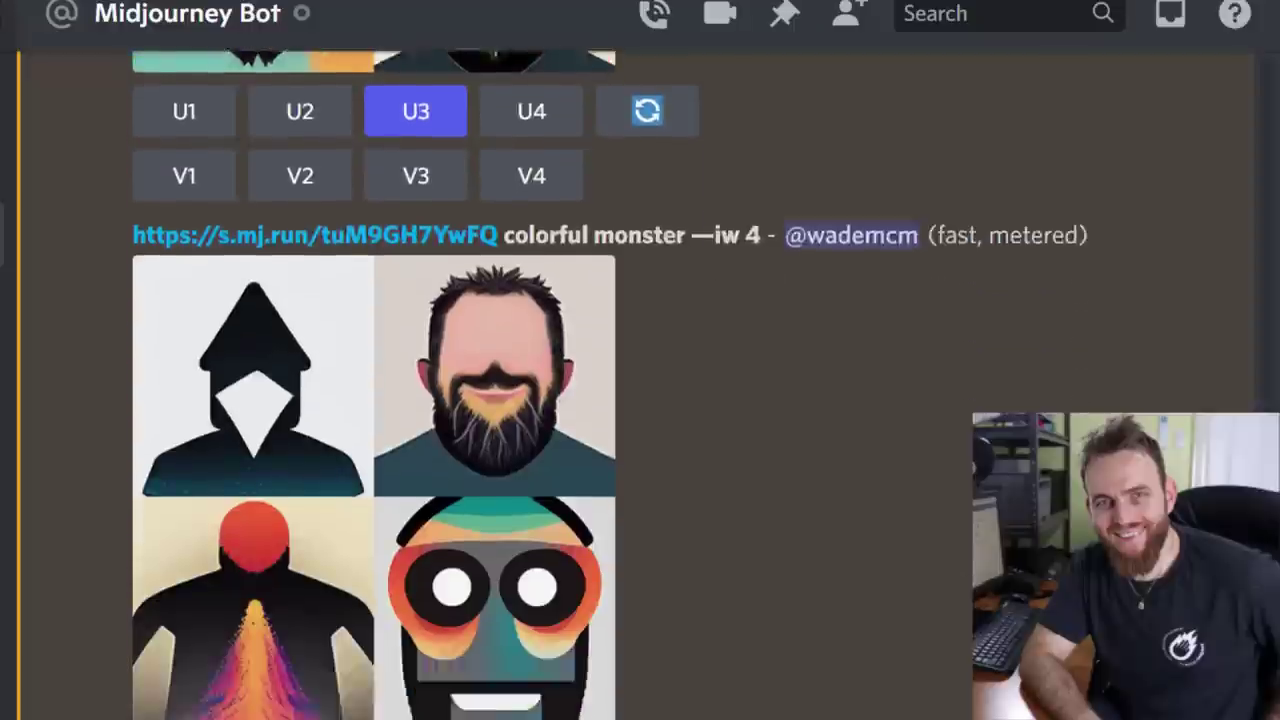
{"action": "scroll", "coordinate": [494, 385], "scroll_direction": "up", "scroll_amount": 2}
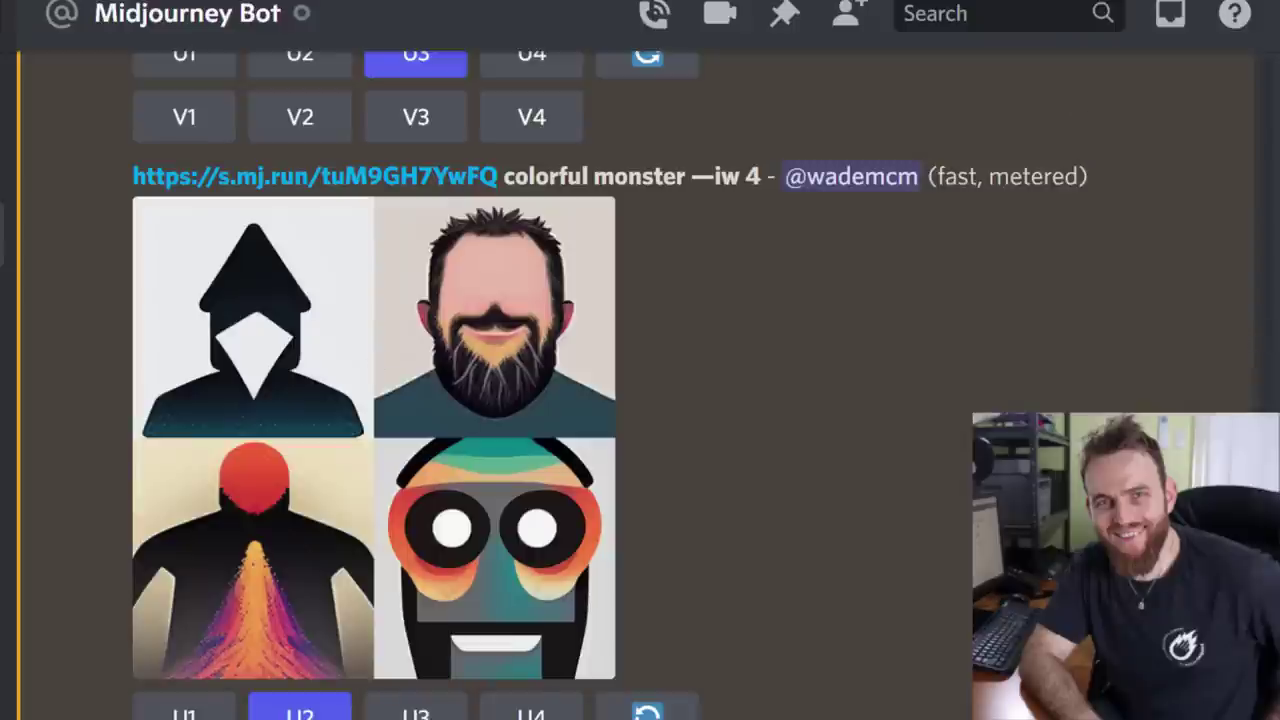
{"action": "scroll", "coordinate": [640, 385], "scroll_direction": "down", "scroll_amount": 10}
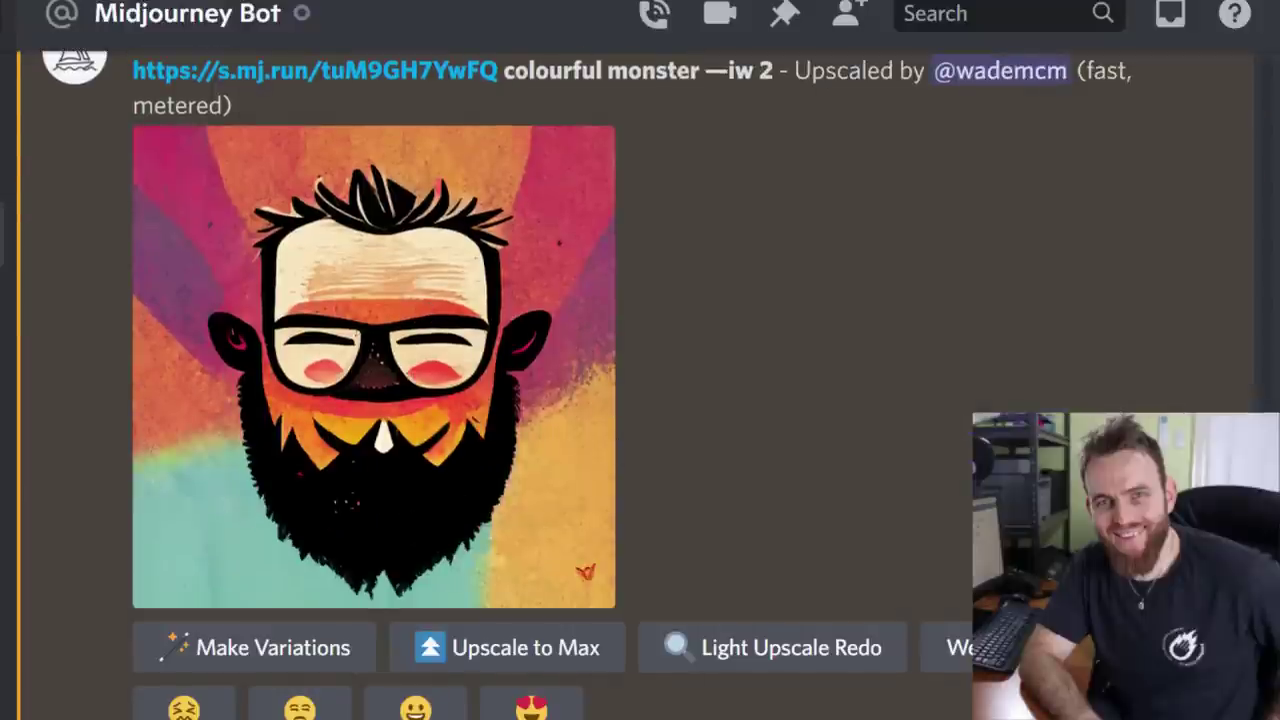
- Scroll past the iw 5 killer cyborg face grid and its upscale to the upscaled iw 4 monster portrait
{"action": "scroll", "coordinate": [640, 385], "scroll_direction": "down", "scroll_amount": 7}
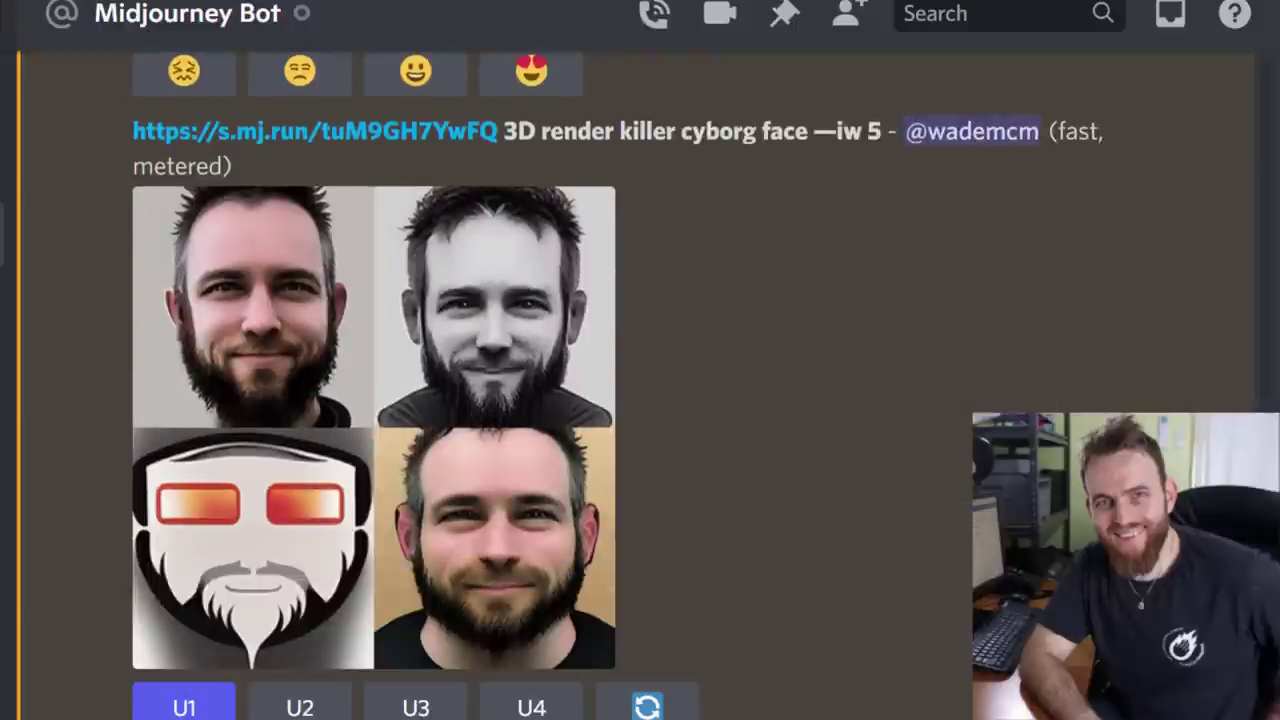
{"action": "scroll", "coordinate": [640, 385], "scroll_direction": "down", "scroll_amount": 8}
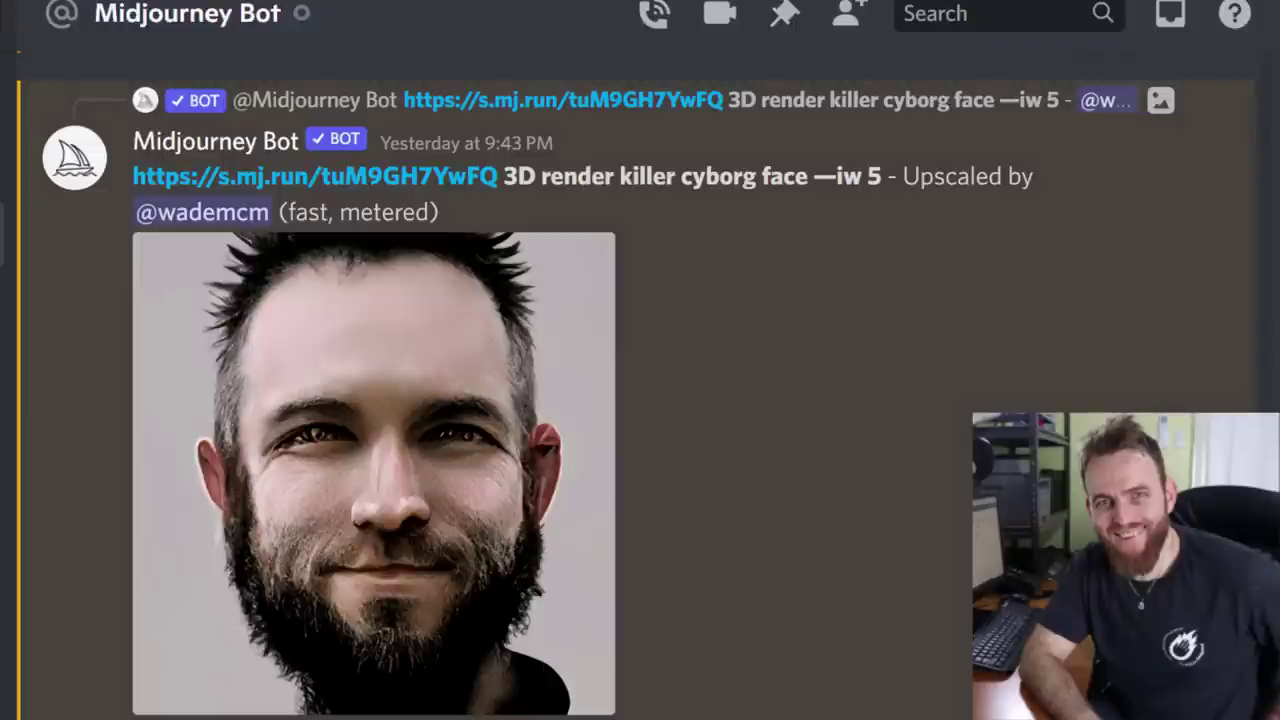
{"action": "scroll", "coordinate": [640, 400], "scroll_direction": "down", "scroll_amount": 10}
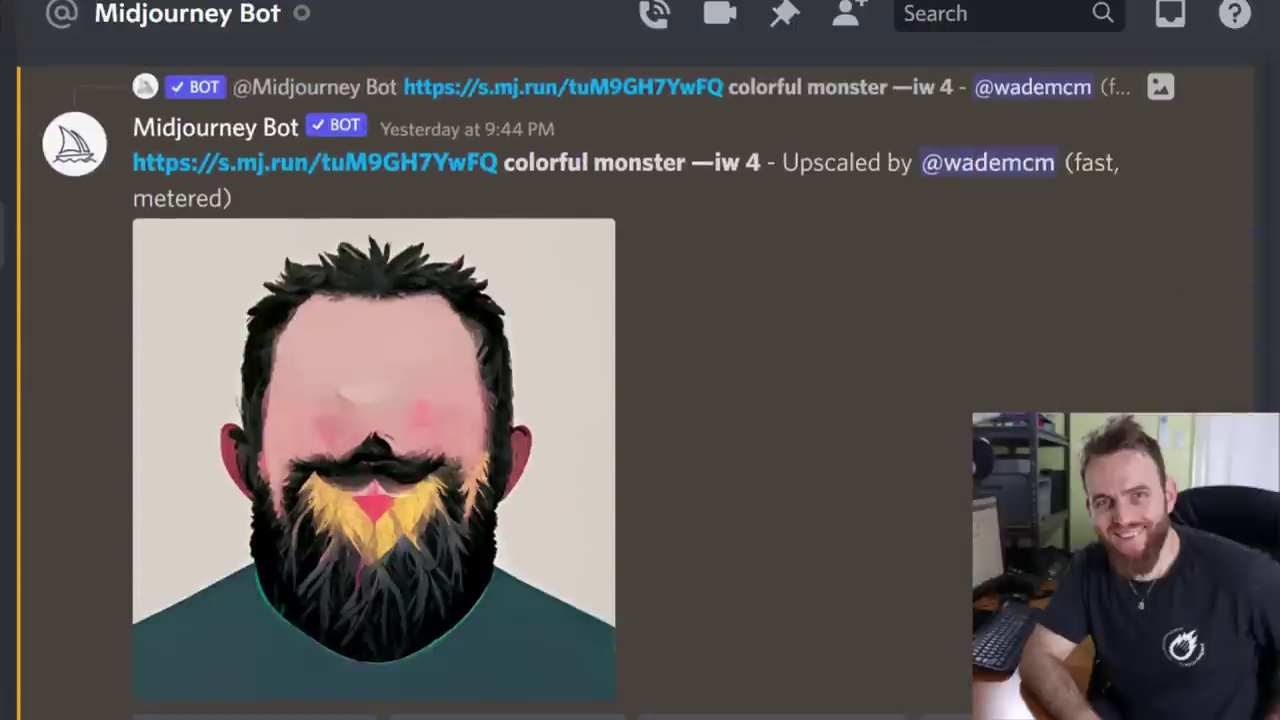
{"action": "scroll", "coordinate": [640, 400], "scroll_direction": "down", "scroll_amount": 1}
{"action": "scroll", "coordinate": [640, 400], "scroll_direction": "down", "scroll_amount": 9}
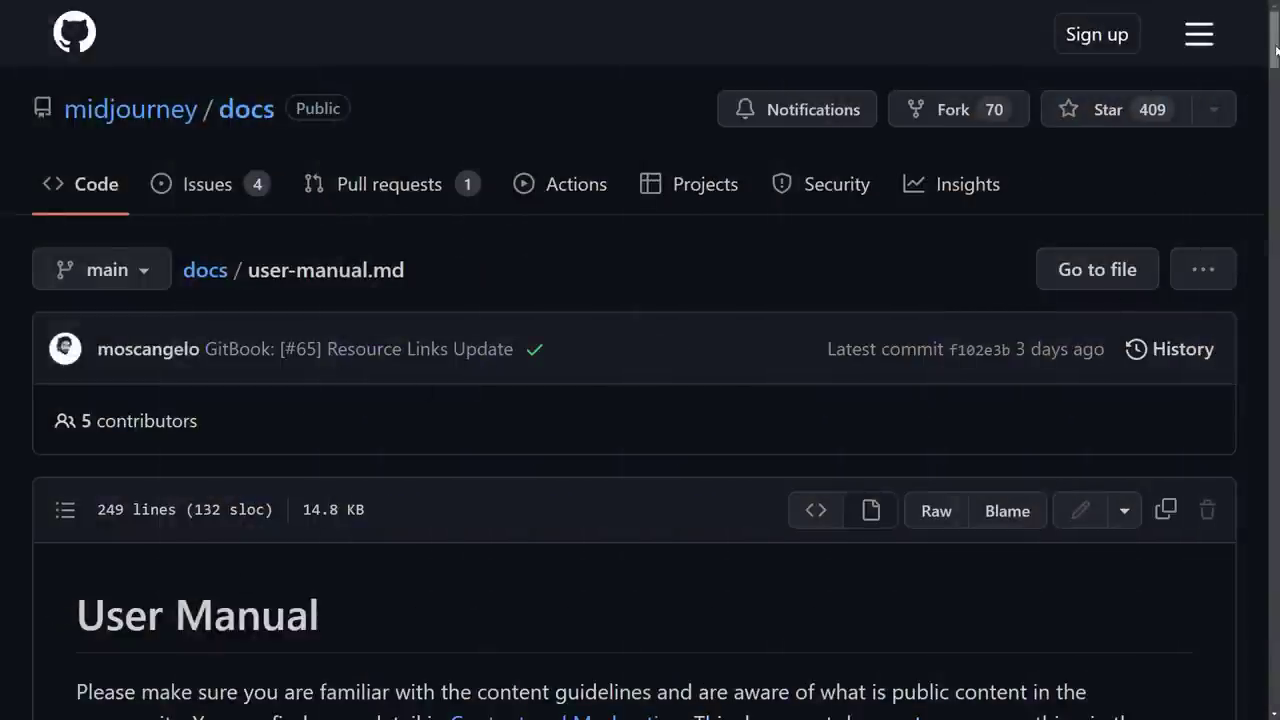
- Scroll user-manual.md down to the Parameters to /imagine section describing --iw image weight
{"action": "scroll", "coordinate": [1274, 50], "scroll_direction": "down", "scroll_amount": 3}
{"action": "scroll", "coordinate": [640, 400], "scroll_direction": "down", "scroll_amount": 2}
{"action": "scroll", "coordinate": [640, 400], "scroll_direction": "up", "scroll_amount": 2}
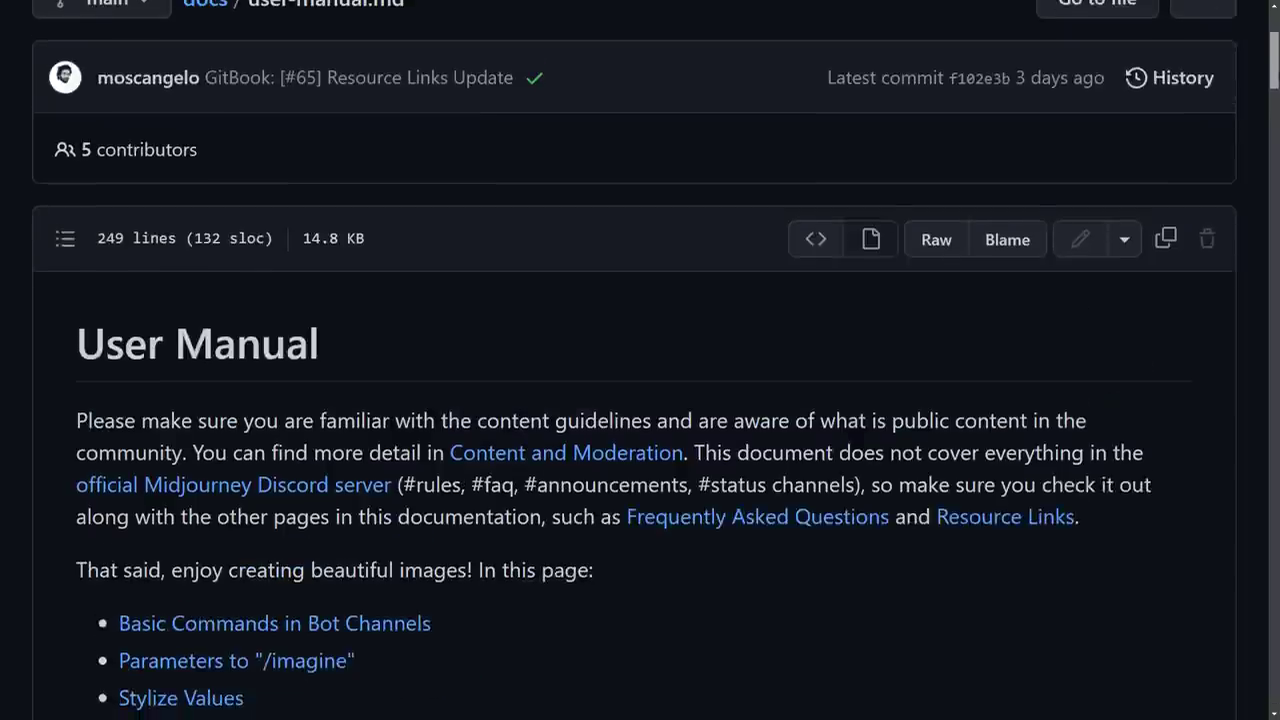
{"action": "scroll", "coordinate": [640, 400], "scroll_direction": "down", "scroll_amount": 9}
{"action": "scroll", "coordinate": [640, 400], "scroll_direction": "down", "scroll_amount": 7}
{"action": "scroll", "coordinate": [640, 400], "scroll_direction": "down", "scroll_amount": 4}
{"action": "scroll", "coordinate": [640, 400], "scroll_direction": "down", "scroll_amount": 3}
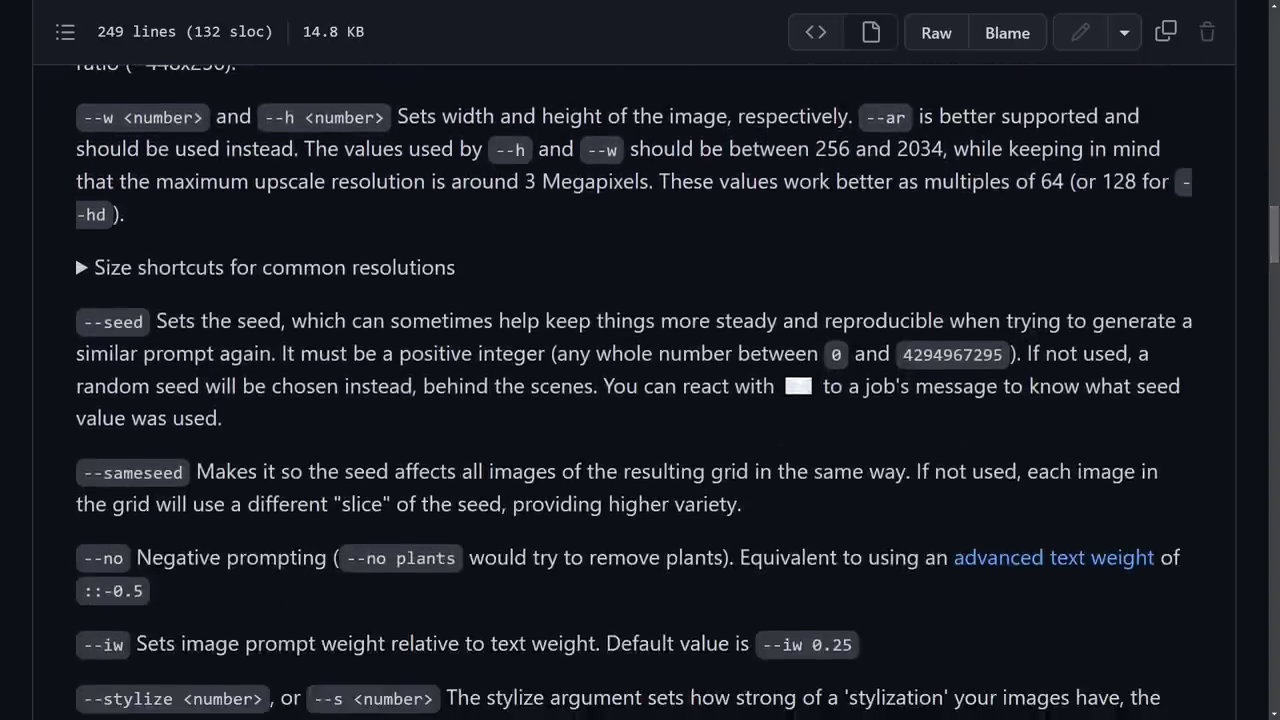
{"action": "scroll", "coordinate": [640, 400], "scroll_direction": "down", "scroll_amount": 2}
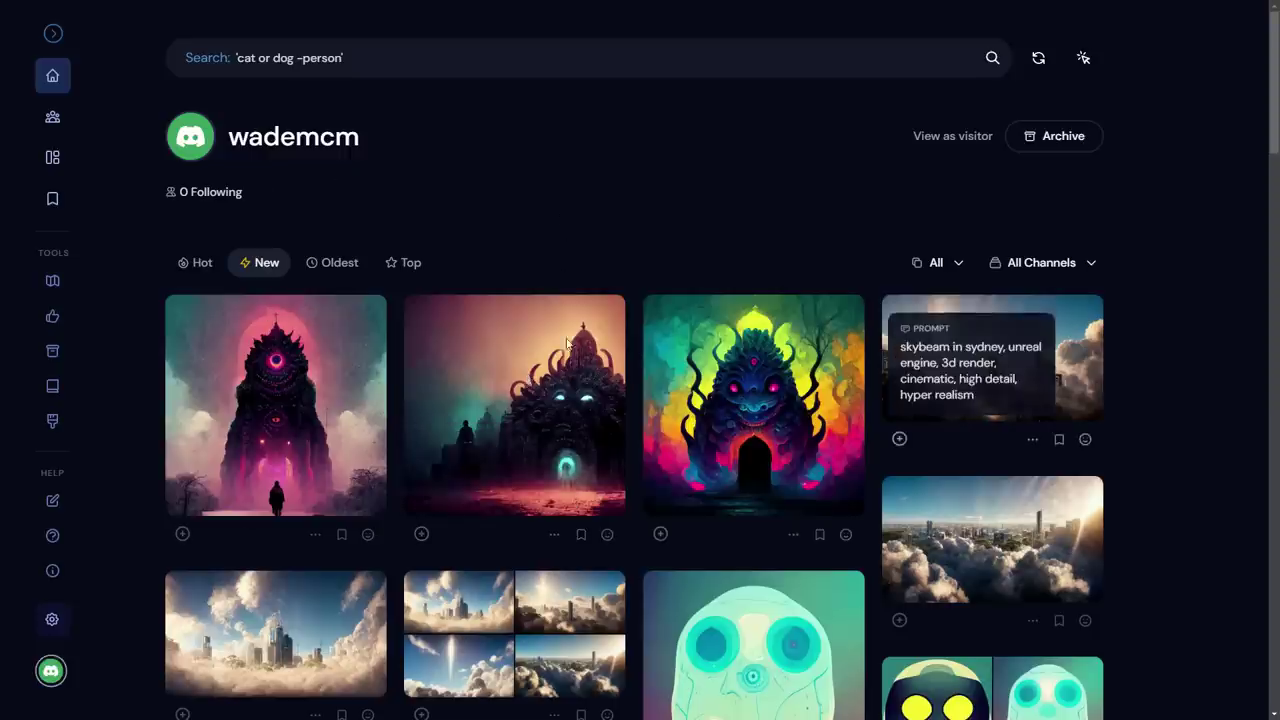
- Sign in on the Midjourney landing page to reach your personal gallery
{"action": "scroll", "coordinate": [195, 490], "scroll_direction": "down", "scroll_amount": 1}
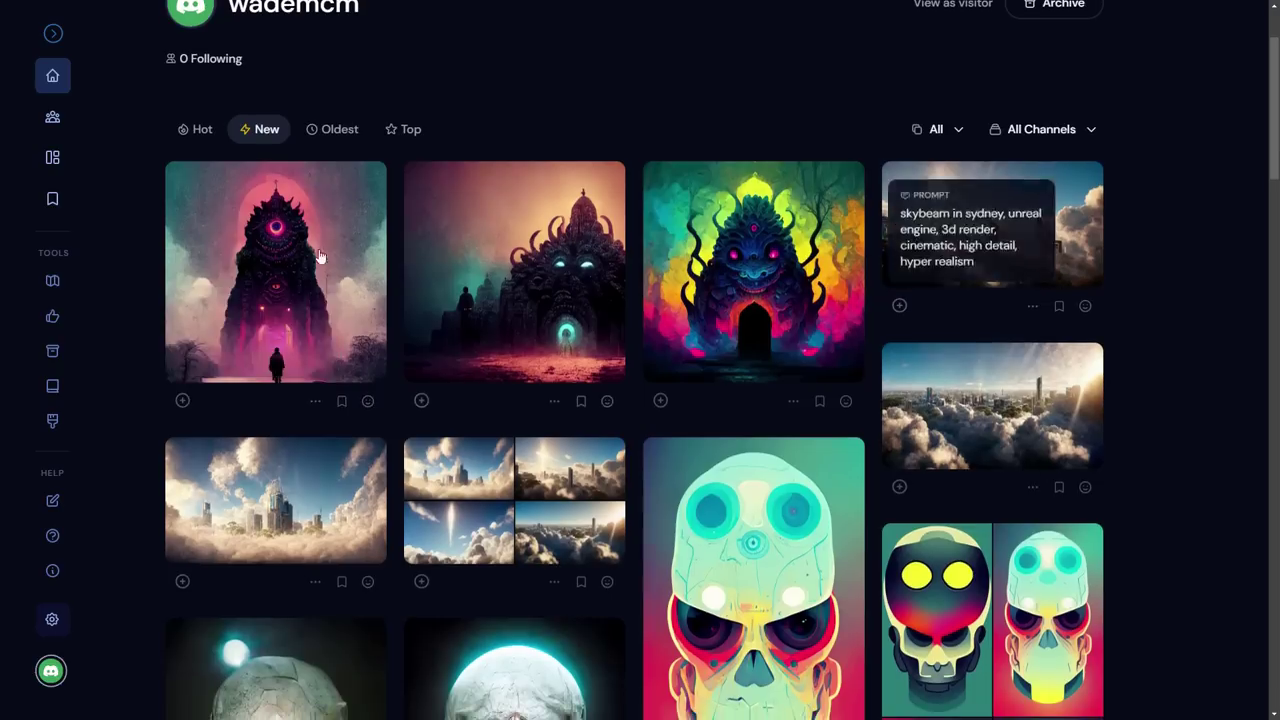
{"action": "left_click", "coordinate": [53, 33]}
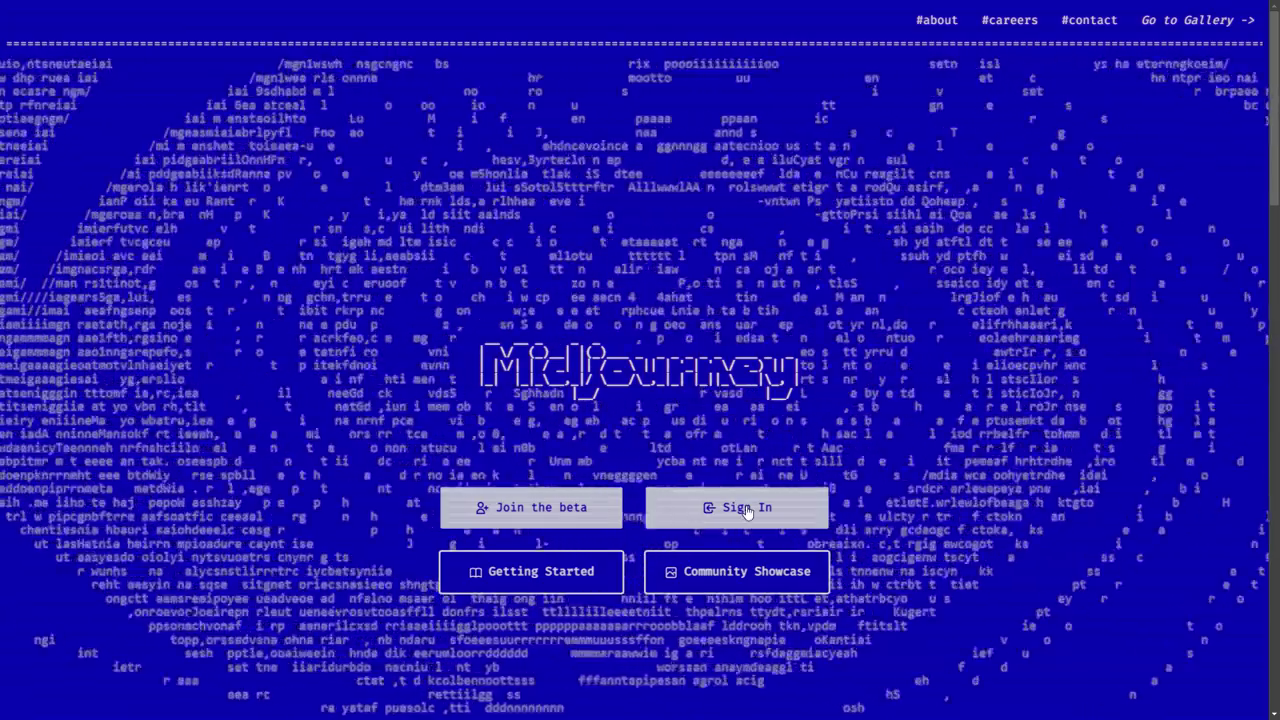
{"action": "left_click", "coordinate": [745, 508]}
{"action": "mouse_move", "coordinate": [746, 512]}
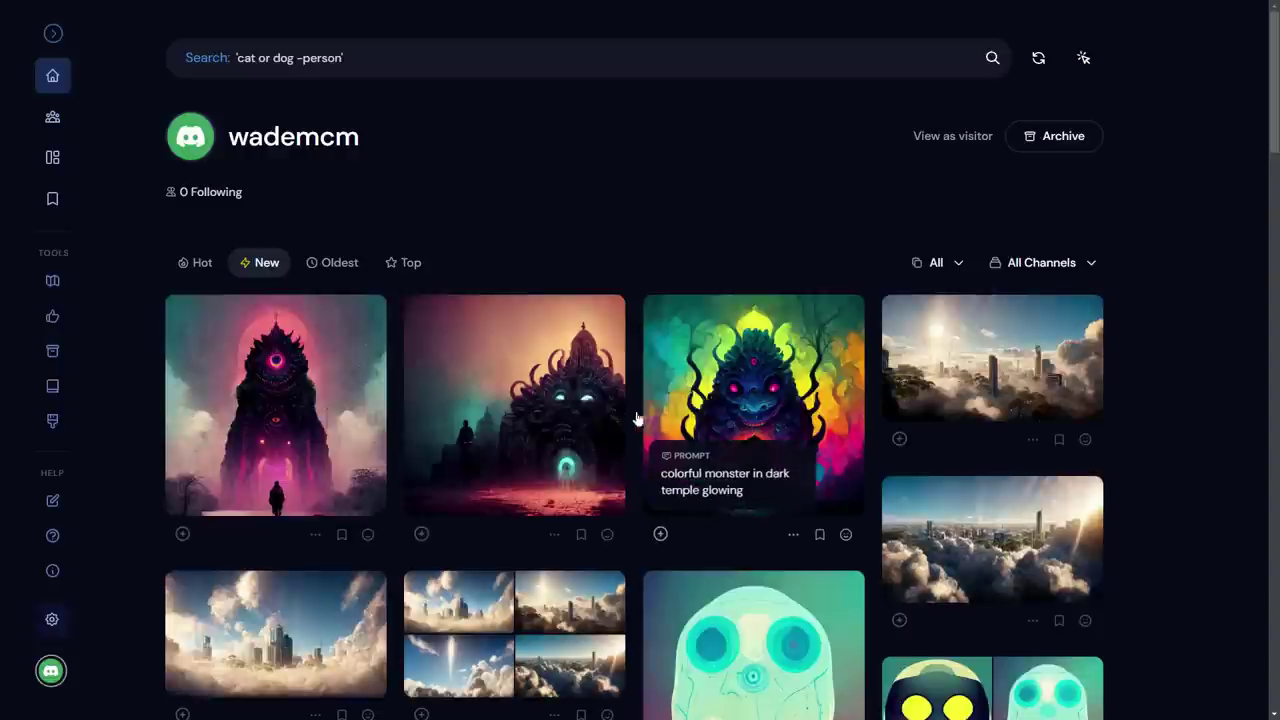
- Look through your gallery of images, then switch to the Community Feed
{"action": "scroll", "coordinate": [633, 412], "scroll_direction": "down", "scroll_amount": 8}
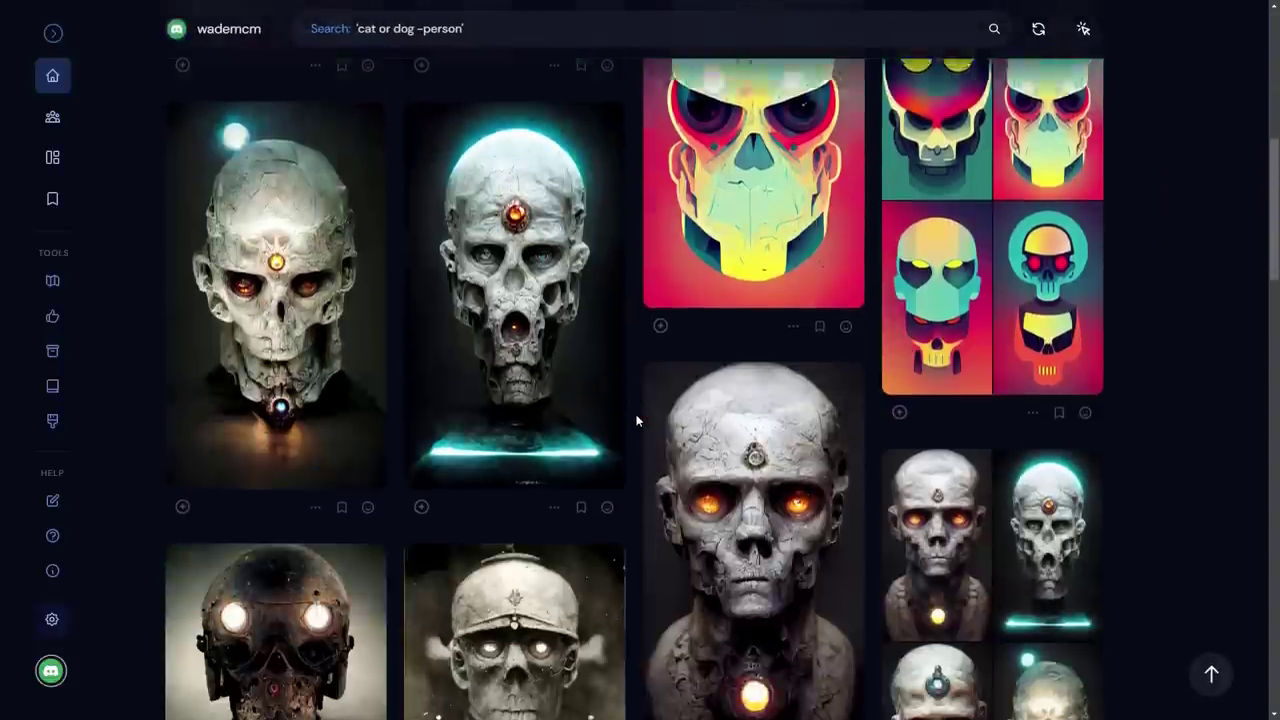
{"action": "scroll", "coordinate": [634, 420], "scroll_direction": "down", "scroll_amount": 6}
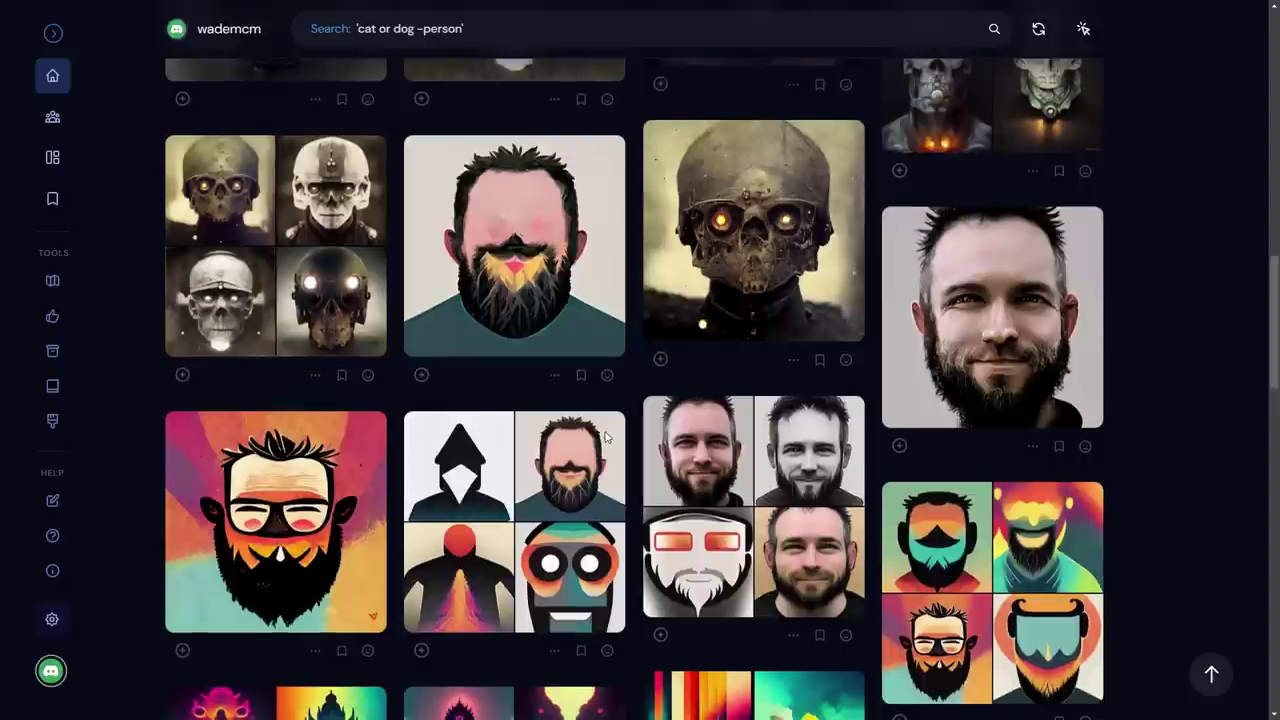
{"action": "scroll", "coordinate": [605, 437], "scroll_direction": "up", "scroll_amount": 14}
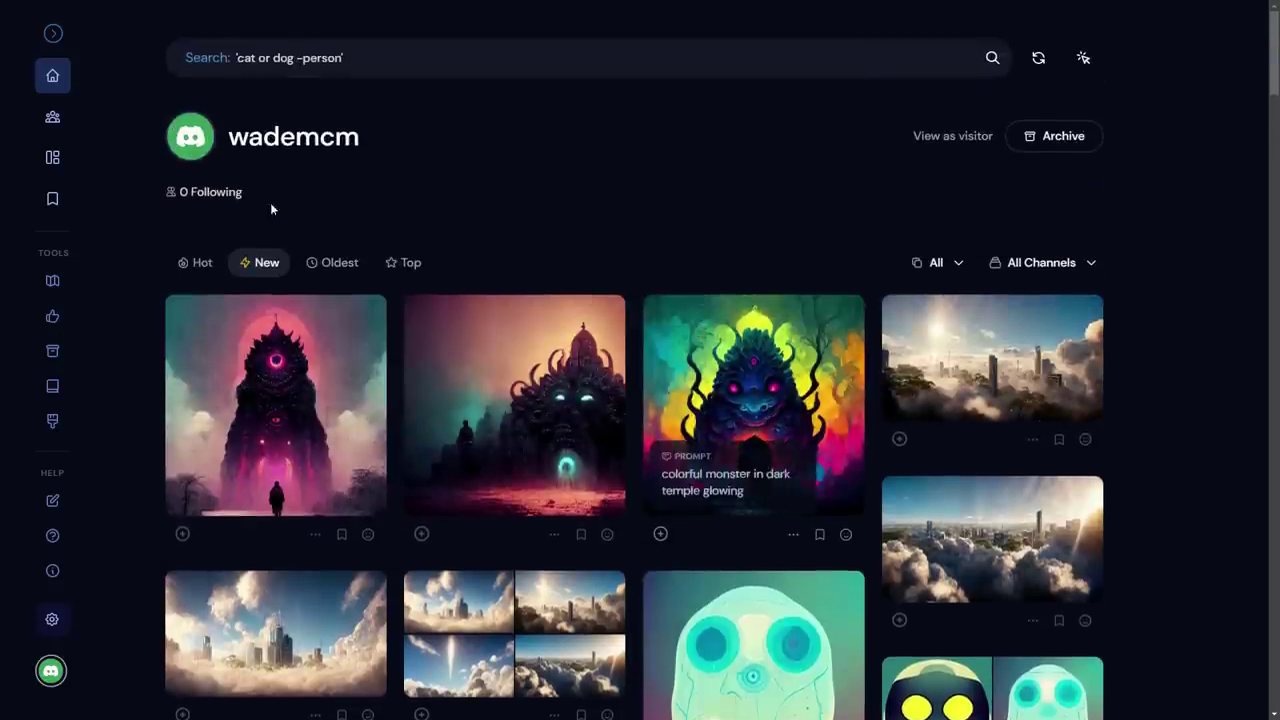
{"action": "left_click", "coordinate": [52, 119]}
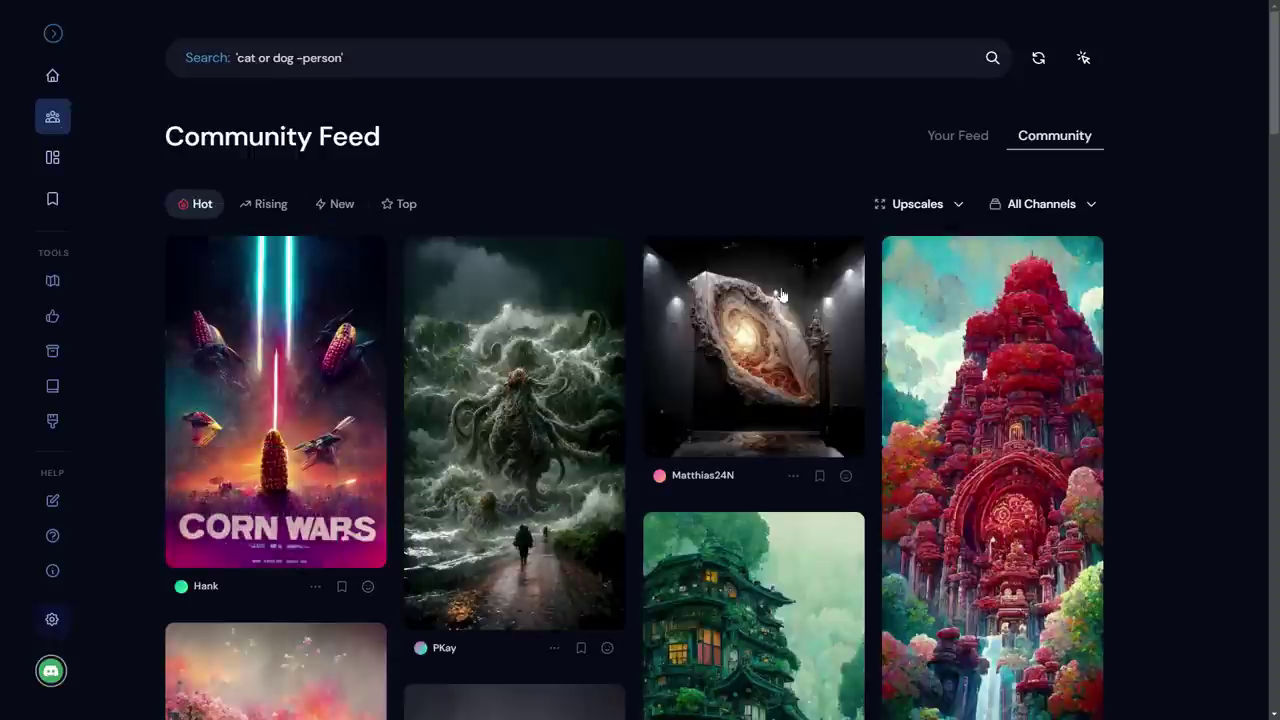
- Browse the Community Feed's hot images and enlarge the galaxy sculpture image to full screen
{"action": "scroll", "coordinate": [1005, 330], "scroll_direction": "down", "scroll_amount": 5}
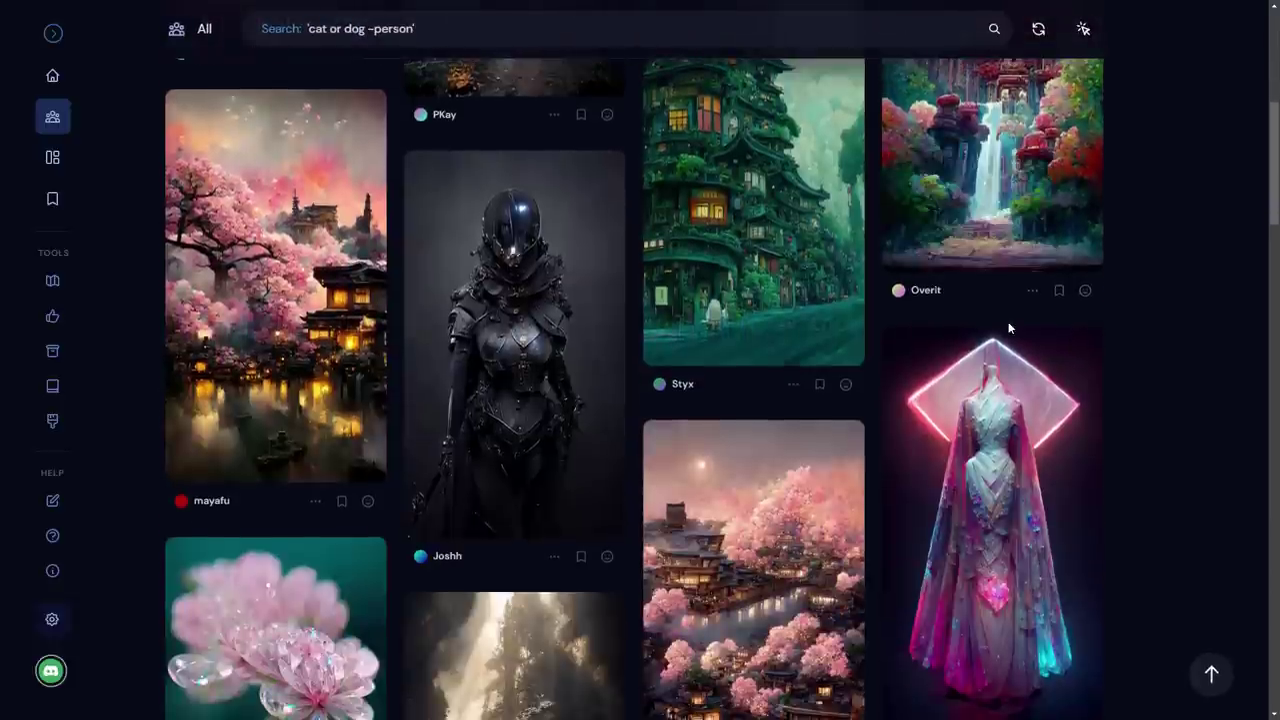
{"action": "scroll", "coordinate": [1008, 327], "scroll_direction": "down", "scroll_amount": 5}
{"action": "scroll", "coordinate": [615, 293], "scroll_direction": "up", "scroll_amount": 4}
{"action": "scroll", "coordinate": [615, 290], "scroll_direction": "up", "scroll_amount": 6}
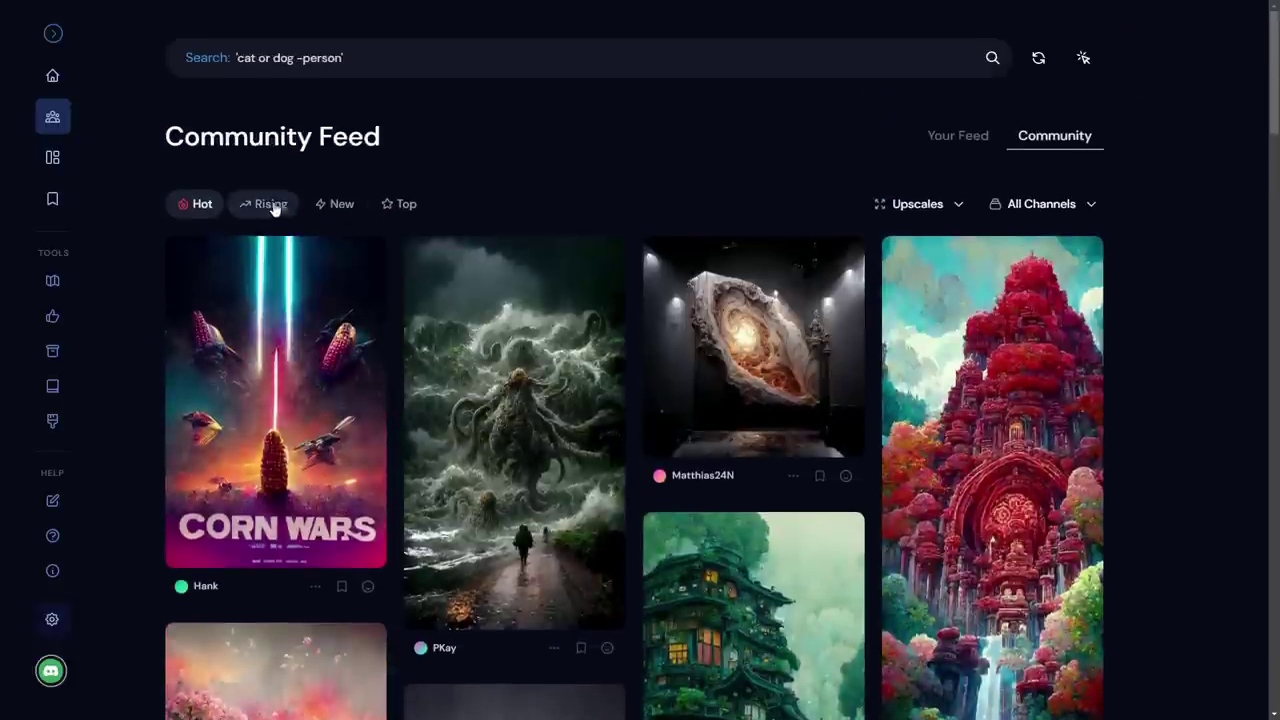
{"action": "scroll", "coordinate": [642, 265], "scroll_direction": "down", "scroll_amount": 4}
{"action": "scroll", "coordinate": [650, 350], "scroll_direction": "up", "scroll_amount": 3}
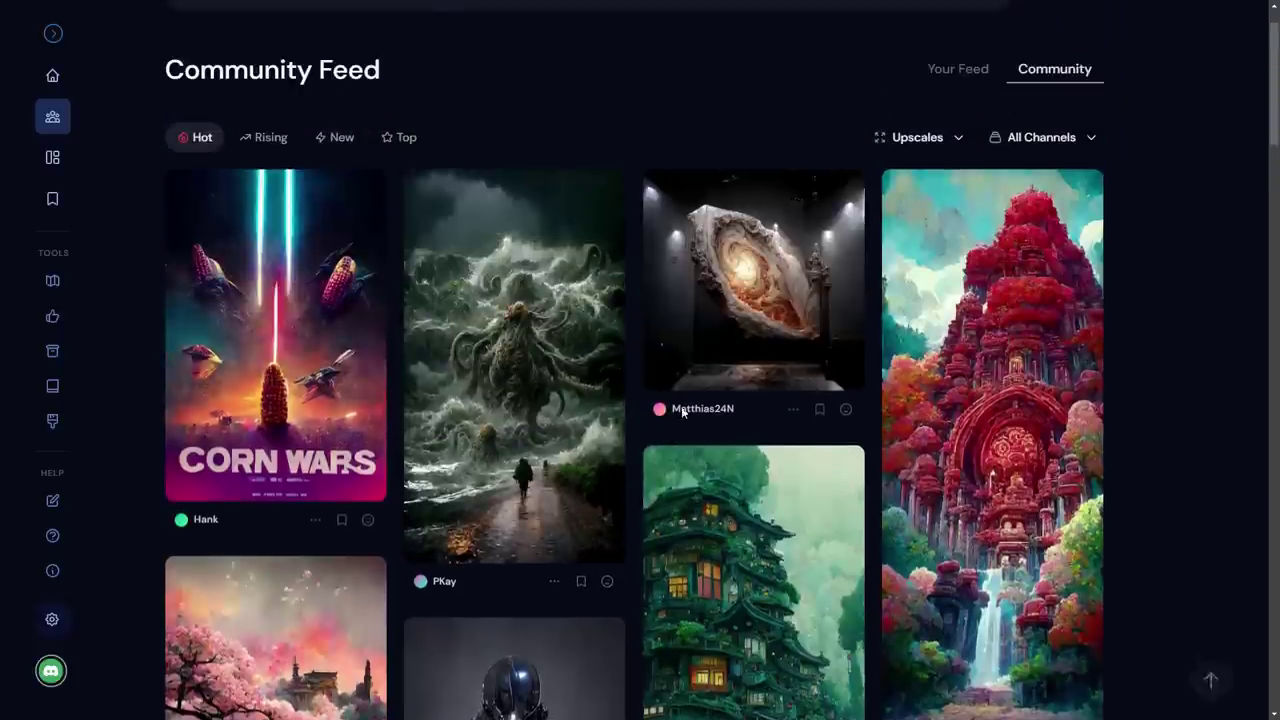
{"action": "left_click", "coordinate": [699, 384]}
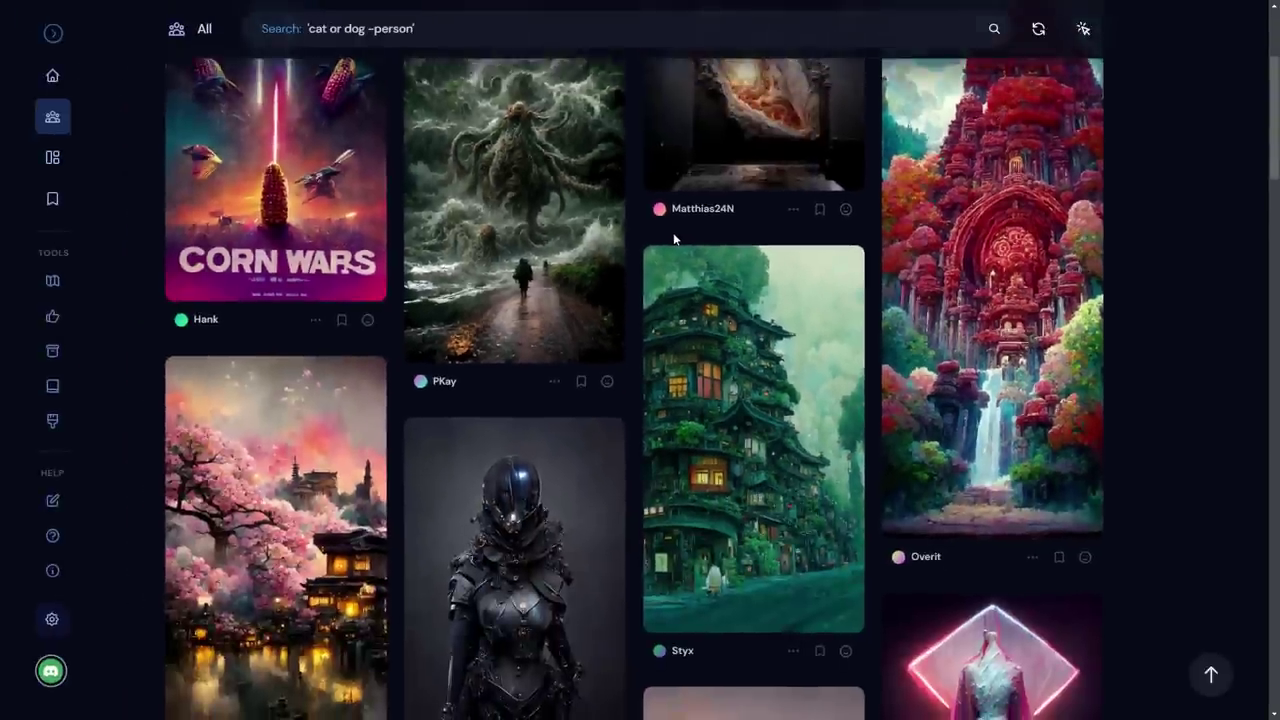
- Scroll further through the feed, then expand the sidebar navigation to show its section labels
{"action": "scroll", "coordinate": [673, 232], "scroll_direction": "down", "scroll_amount": 3}
{"action": "scroll", "coordinate": [673, 232], "scroll_direction": "down", "scroll_amount": 6}
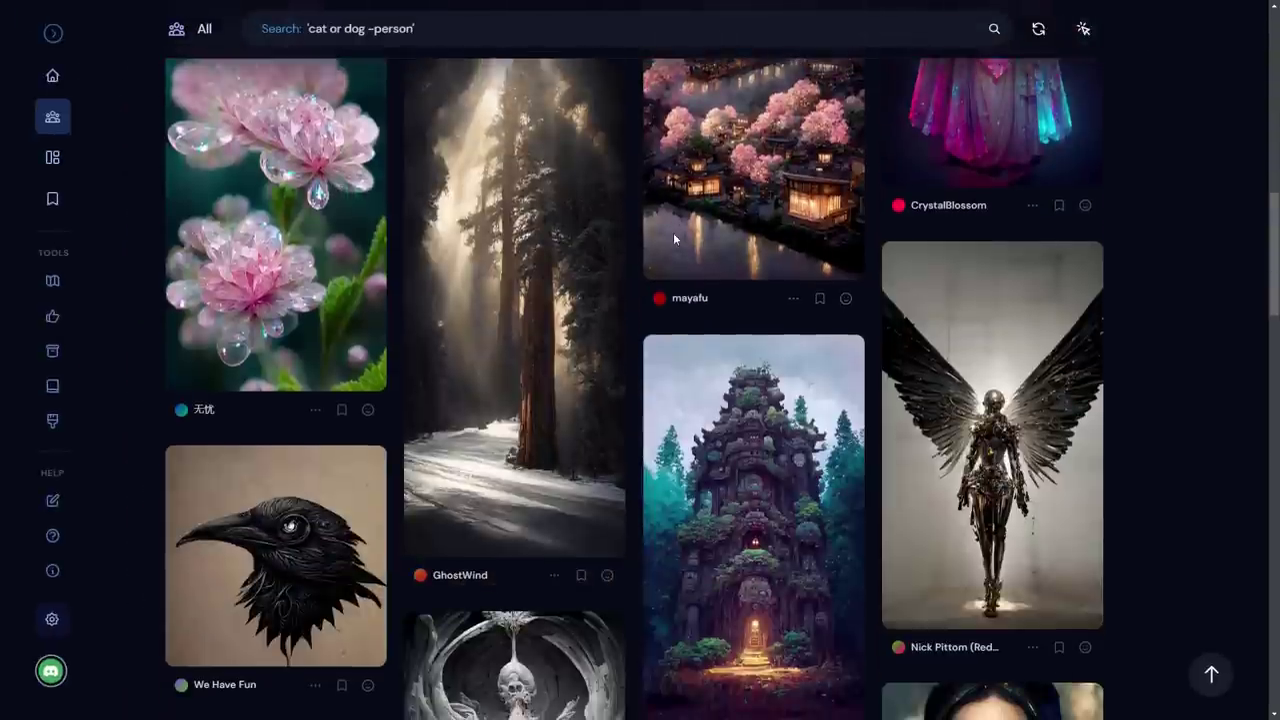
{"action": "scroll", "coordinate": [673, 232], "scroll_direction": "down", "scroll_amount": 2}
{"action": "scroll", "coordinate": [920, 394], "scroll_direction": "down", "scroll_amount": 3}
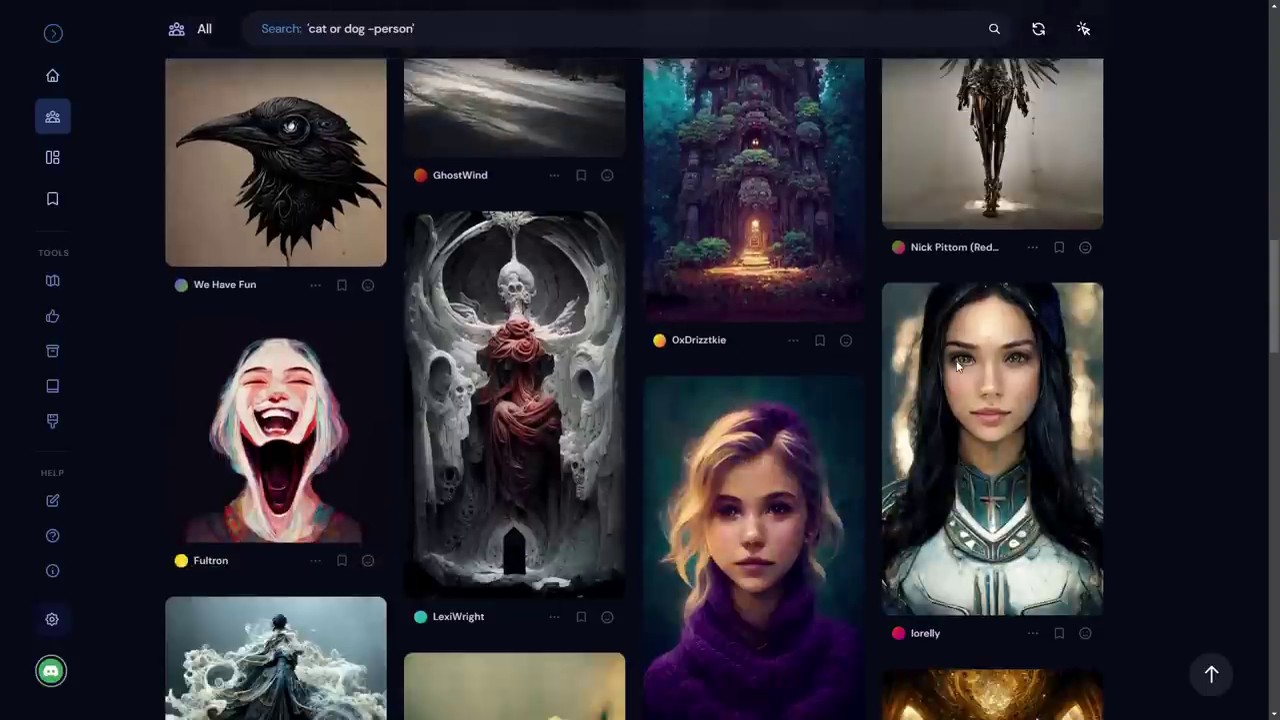
{"action": "scroll", "coordinate": [334, 300], "scroll_direction": "down", "scroll_amount": 2}
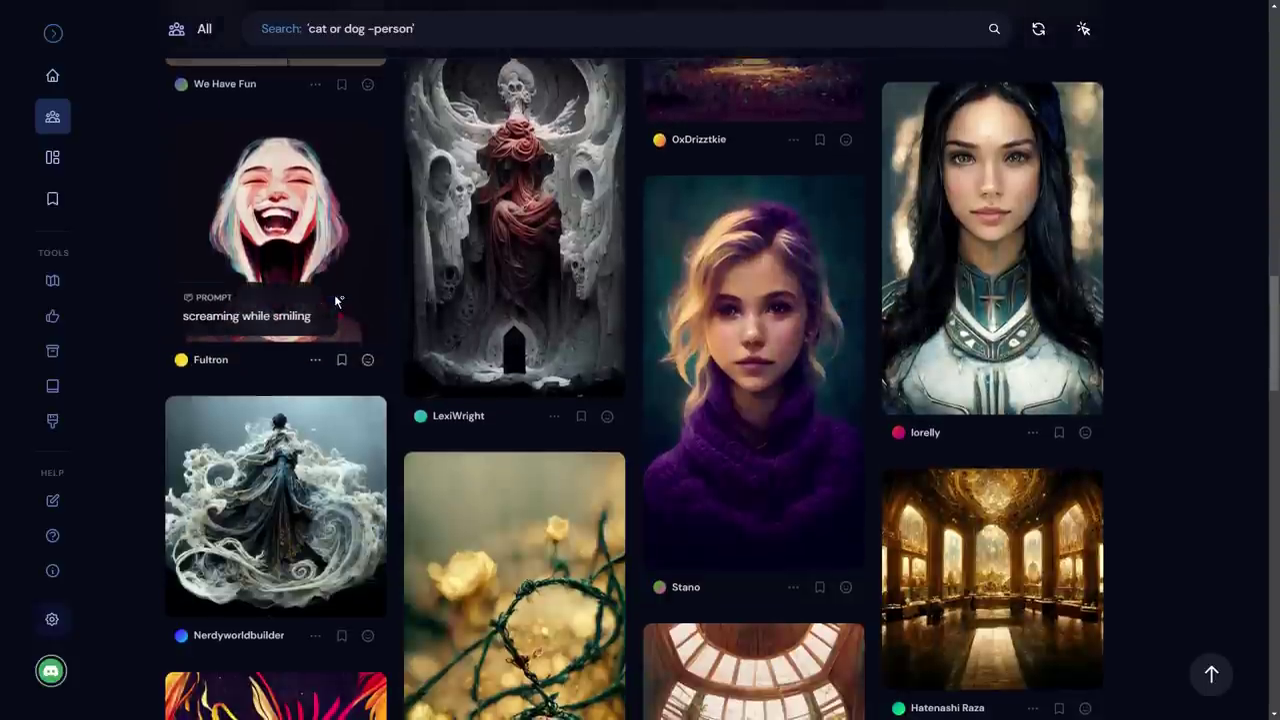
{"action": "scroll", "coordinate": [334, 300], "scroll_direction": "down", "scroll_amount": 2}
{"action": "scroll", "coordinate": [336, 300], "scroll_direction": "down", "scroll_amount": 3}
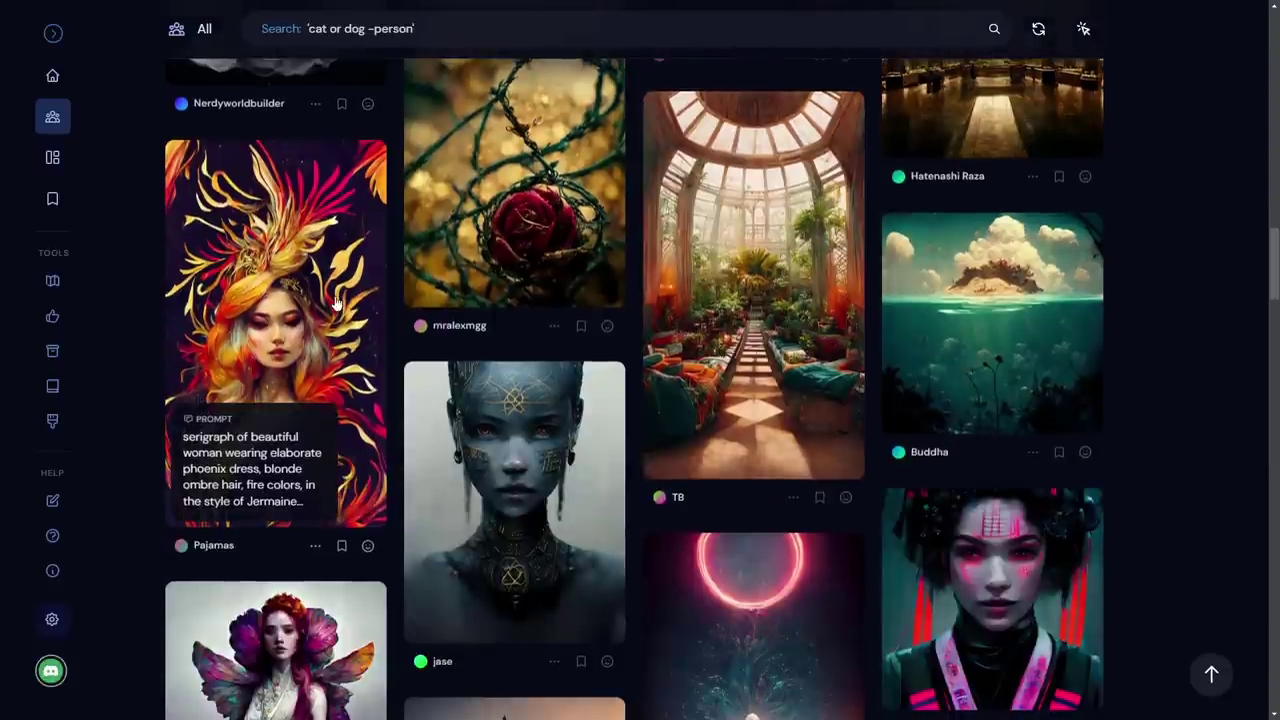
{"action": "scroll", "coordinate": [334, 300], "scroll_direction": "up", "scroll_amount": 4}
{"action": "scroll", "coordinate": [334, 300], "scroll_direction": "up", "scroll_amount": 15}
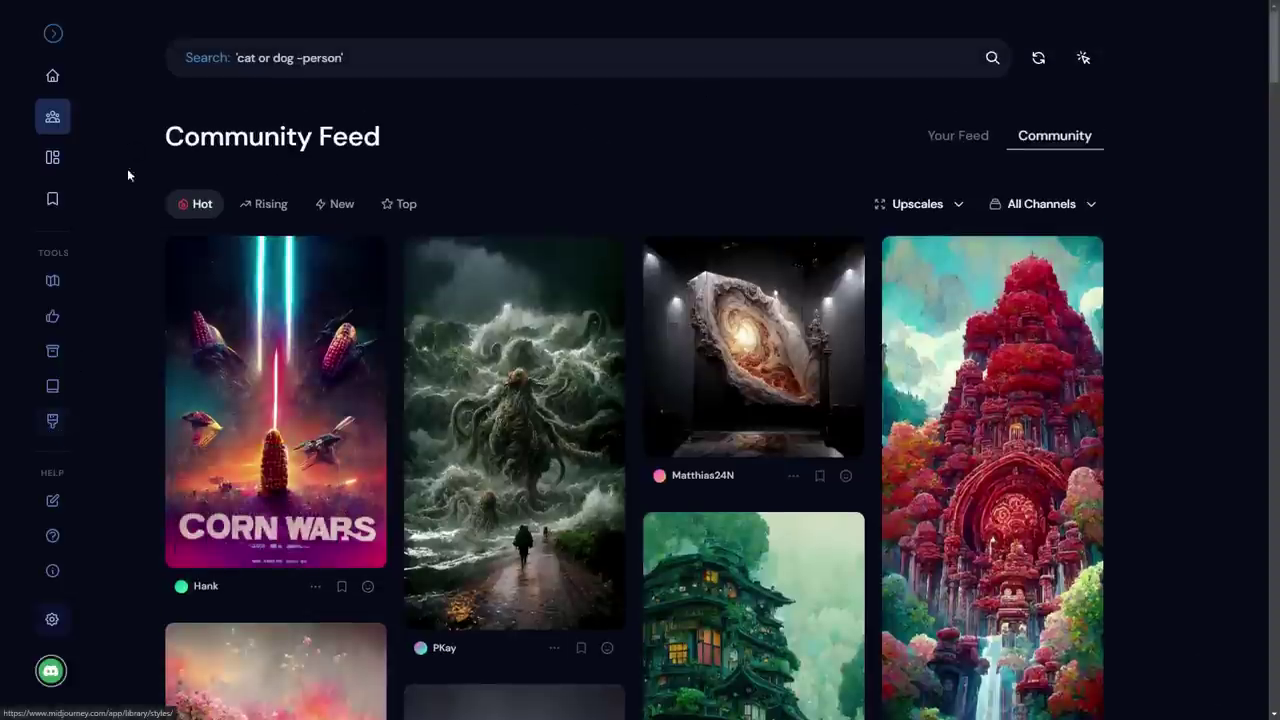
{"action": "left_click", "coordinate": [53, 35]}
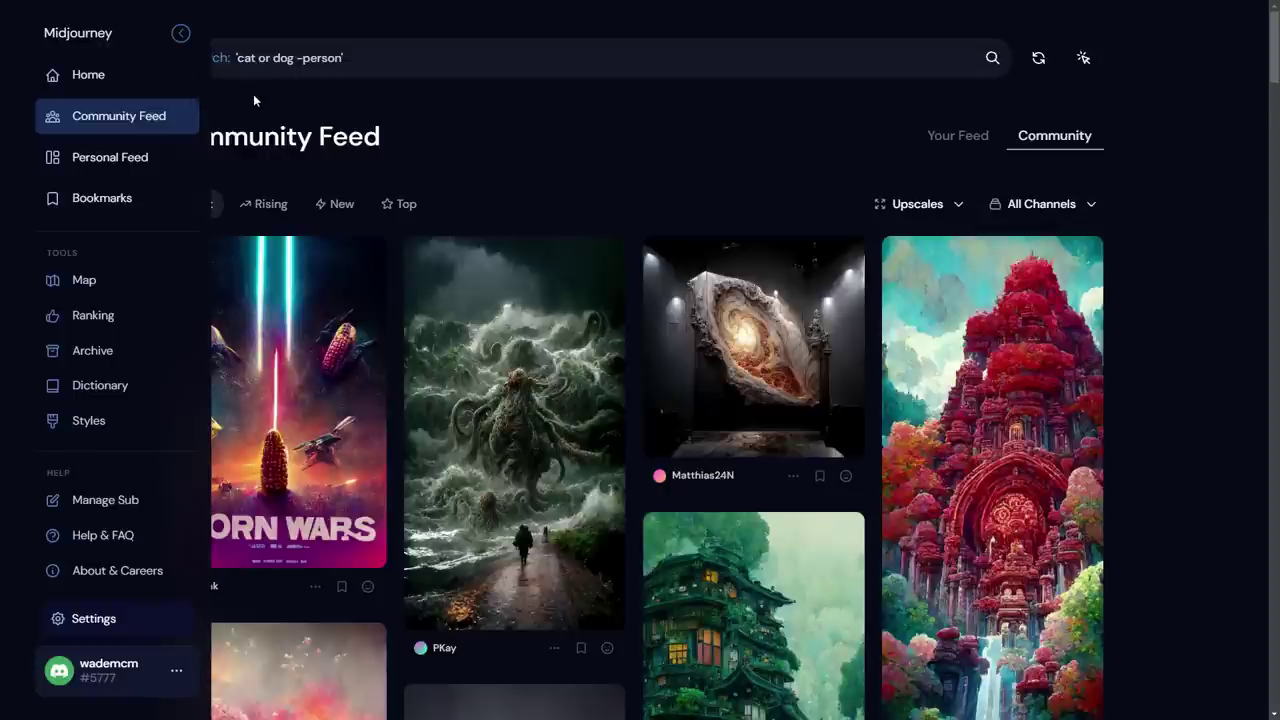
- Go to Manage Plan from the profile menu and compare the $10 Basic and $30 Standard memberships
{"action": "left_click", "coordinate": [175, 672]}
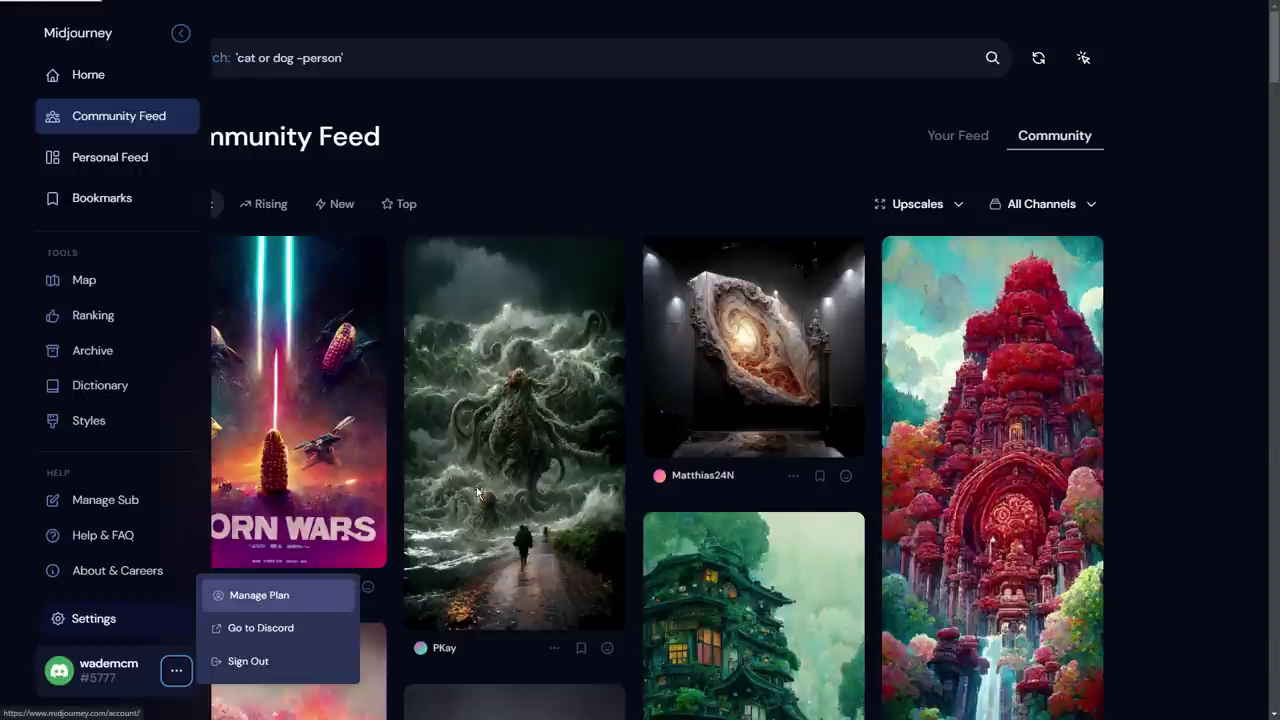
{"action": "left_click", "coordinate": [264, 607]}
{"action": "scroll", "coordinate": [562, 428], "scroll_direction": "down", "scroll_amount": 1}
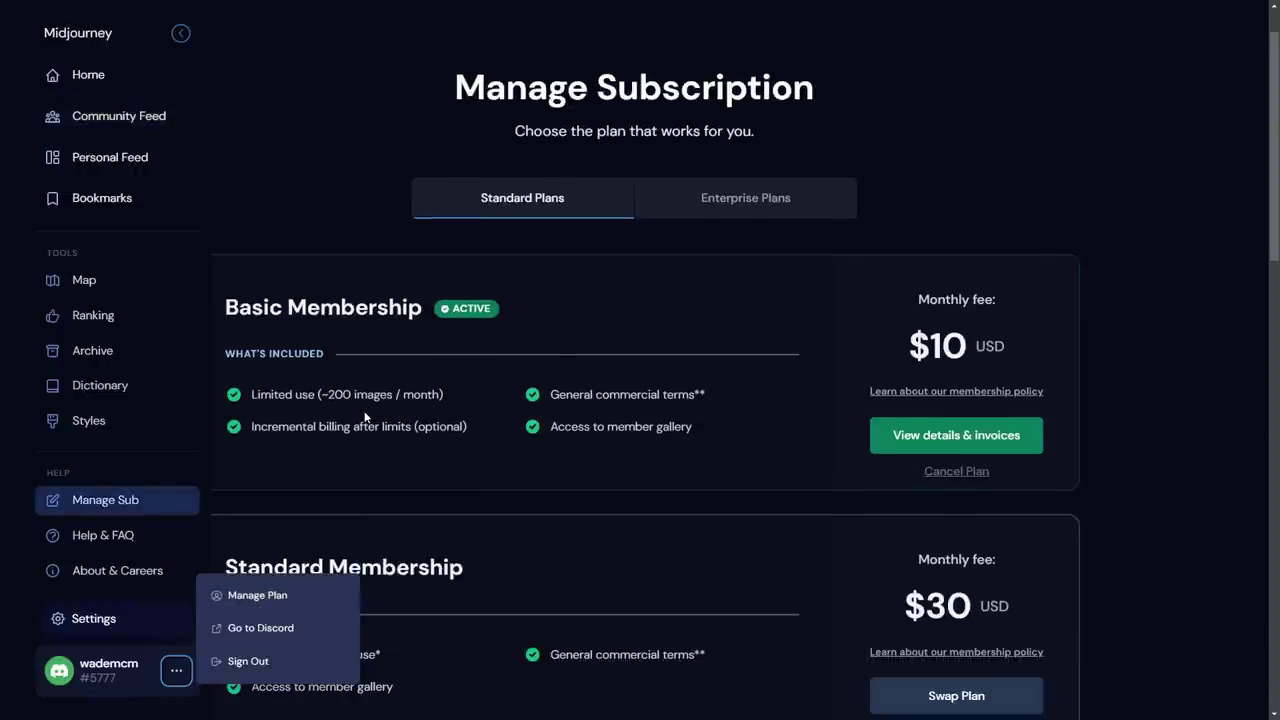
{"action": "scroll", "coordinate": [393, 521], "scroll_direction": "down", "scroll_amount": 2}
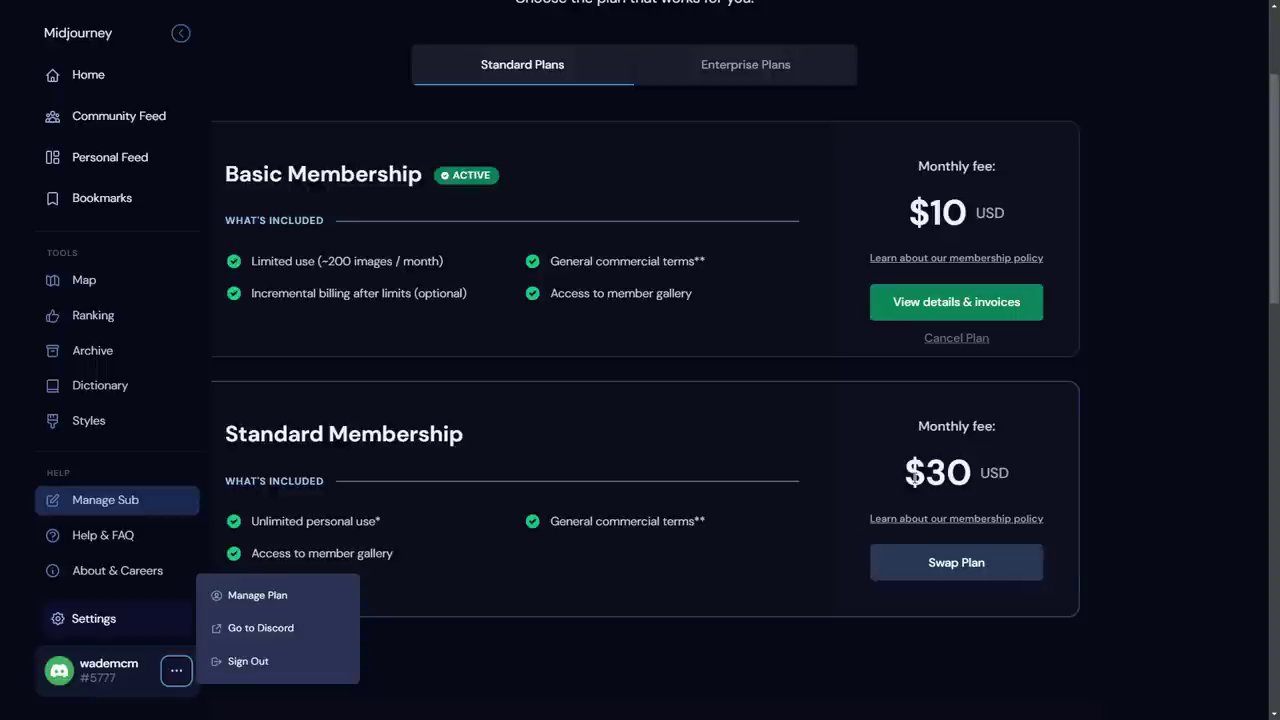
{"action": "scroll", "coordinate": [768, 521], "scroll_direction": "down", "scroll_amount": 2}
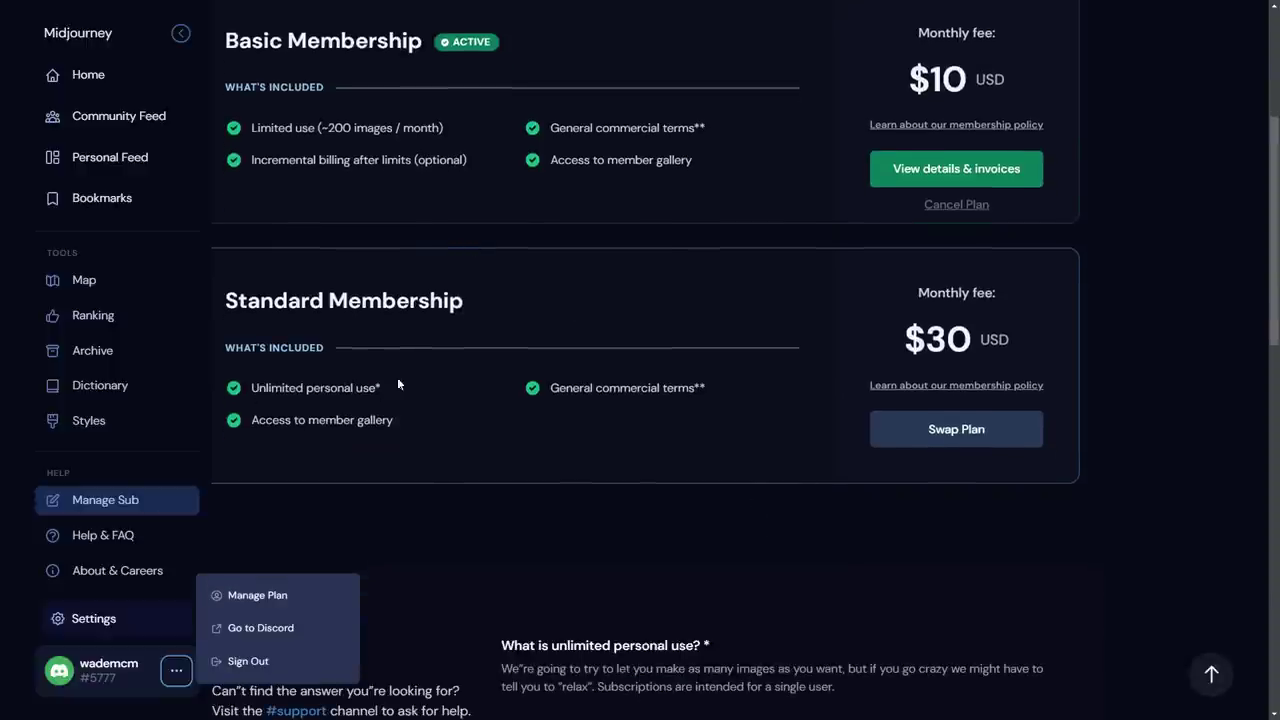
{"action": "scroll", "coordinate": [461, 408], "scroll_direction": "down", "scroll_amount": 4}
{"action": "scroll", "coordinate": [461, 408], "scroll_direction": "up", "scroll_amount": 8}
{"action": "scroll", "coordinate": [452, 409], "scroll_direction": "down", "scroll_amount": 2}
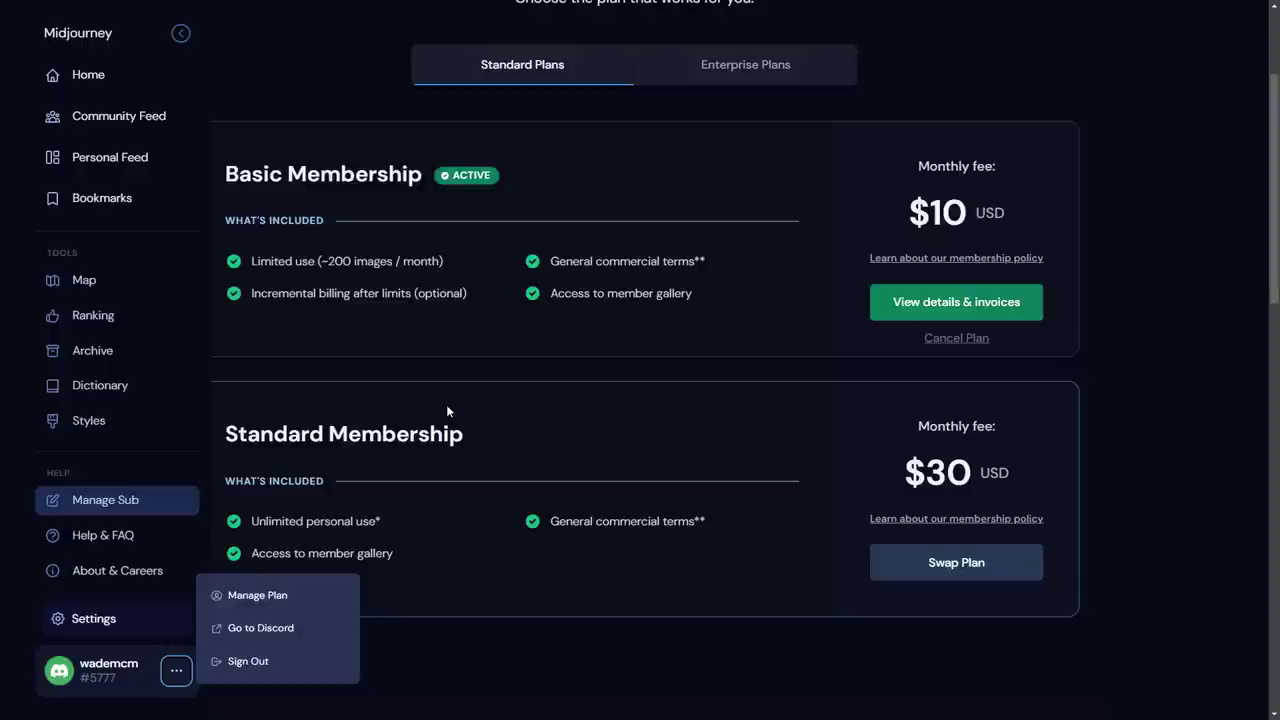
- Switch to Enterprise Plans to see the $600-a-year Corporate Membership and the FAQ below
{"action": "scroll", "coordinate": [443, 458], "scroll_direction": "up", "scroll_amount": 2}
{"action": "left_click", "coordinate": [676, 192]}
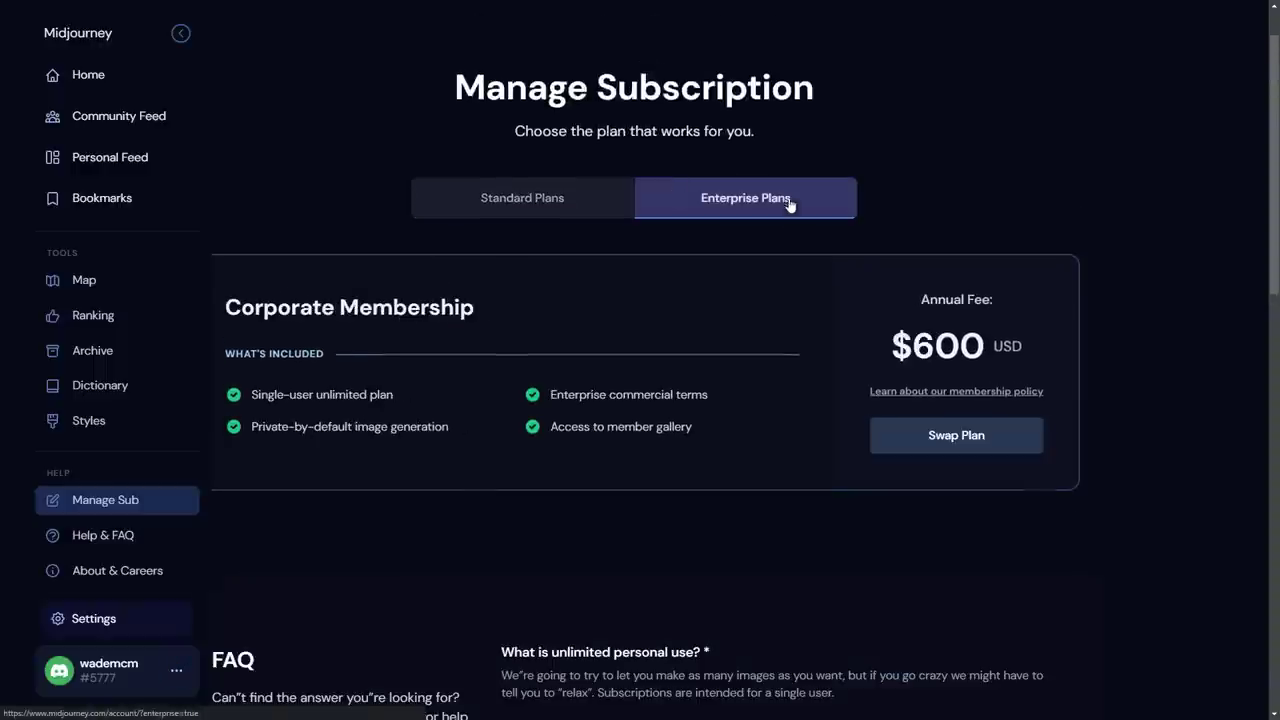
{"action": "scroll", "coordinate": [339, 347], "scroll_direction": "down", "scroll_amount": 1}
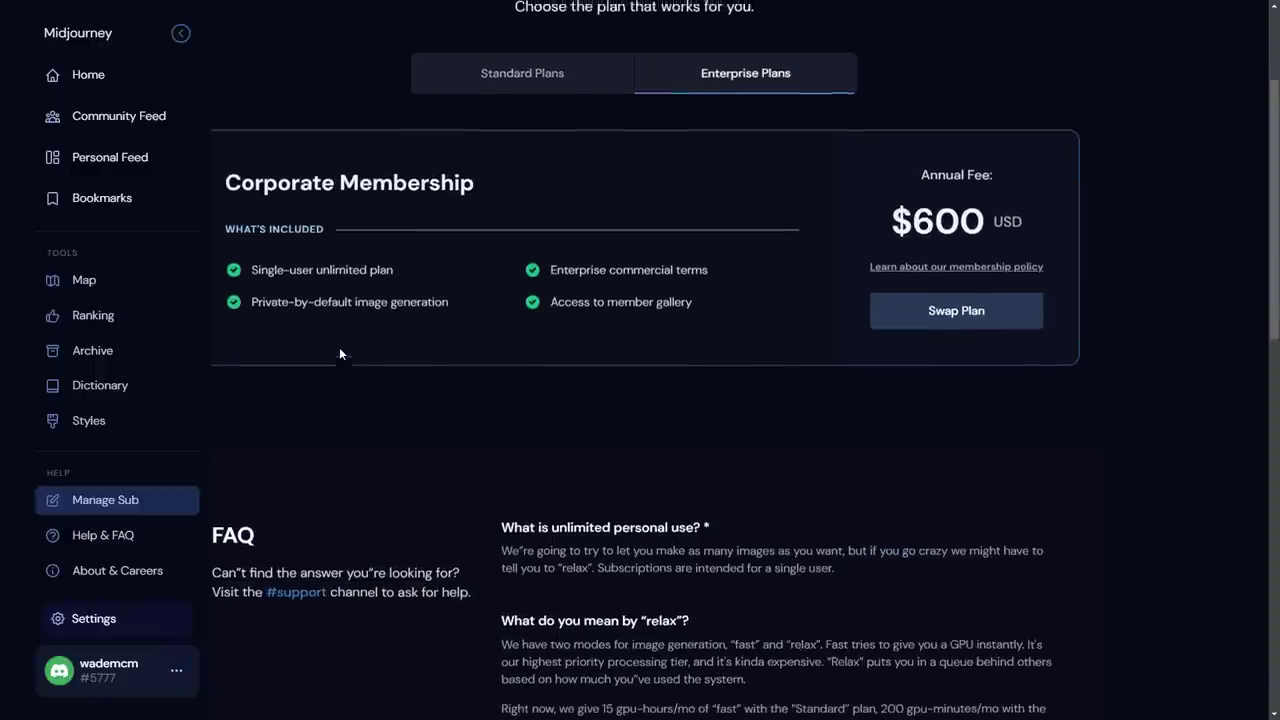
{"action": "scroll", "coordinate": [367, 285], "scroll_direction": "up", "scroll_amount": 1}
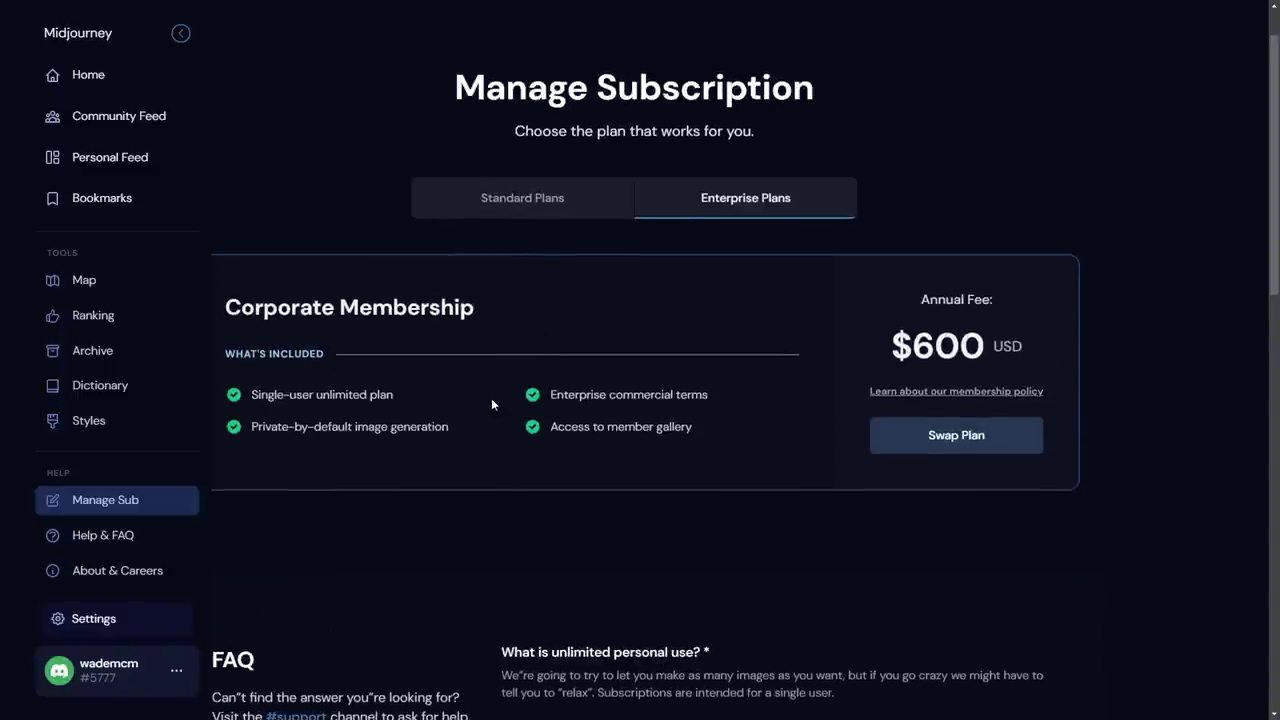
{"action": "scroll", "coordinate": [486, 407], "scroll_direction": "down", "scroll_amount": 2}
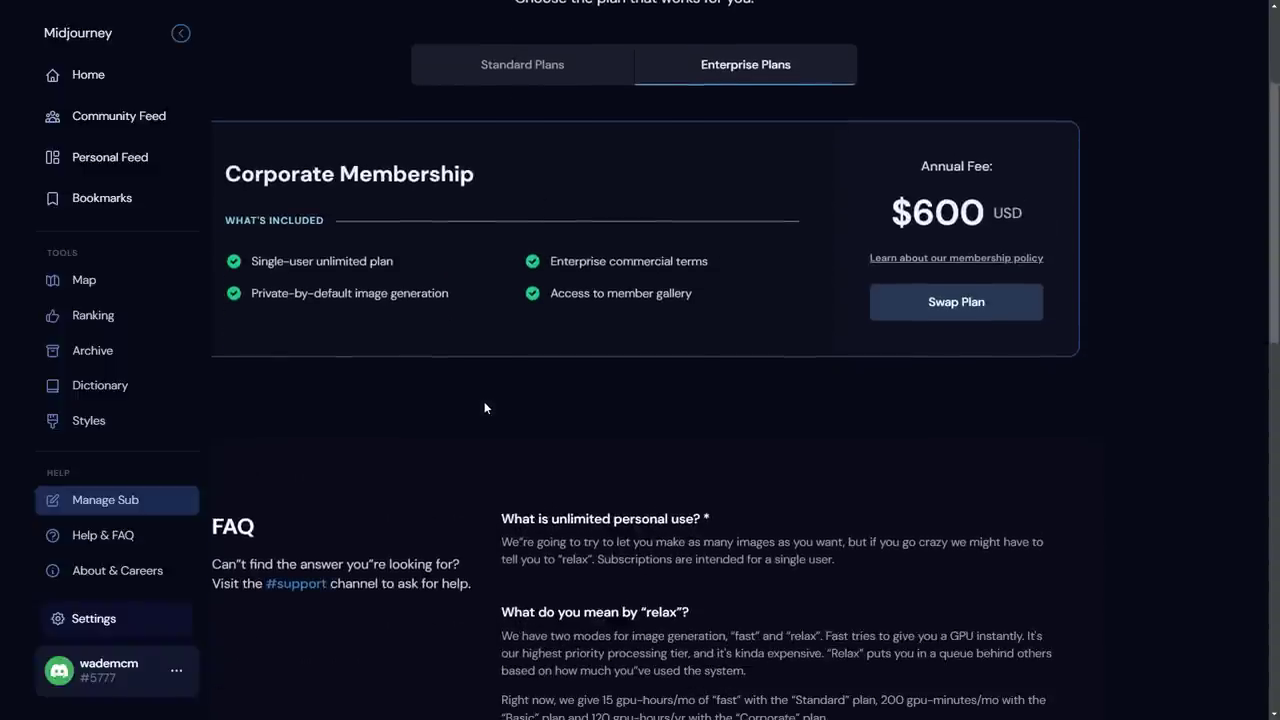